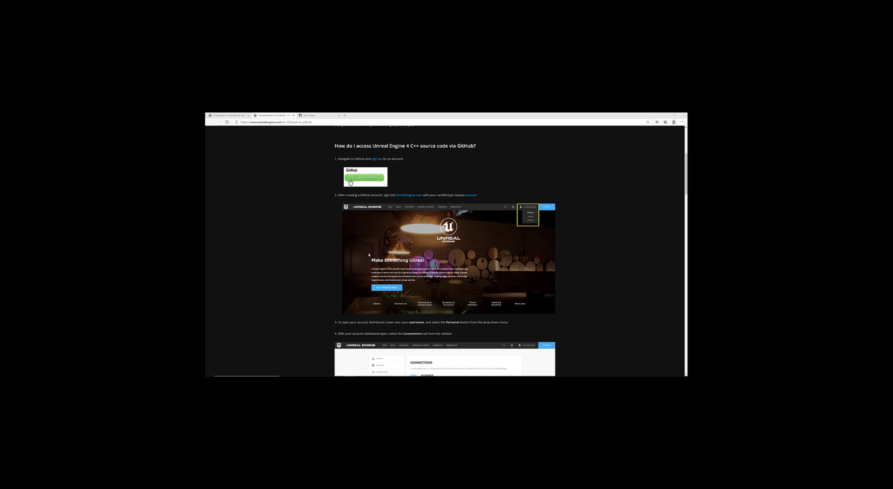
Step: Return to the Bing 'blender to unreal' results and open the 'Download our new Blender addons' blog post
{"action": "scroll", "coordinate": [324, 178], "scroll_direction": "up", "scroll_amount": 5}
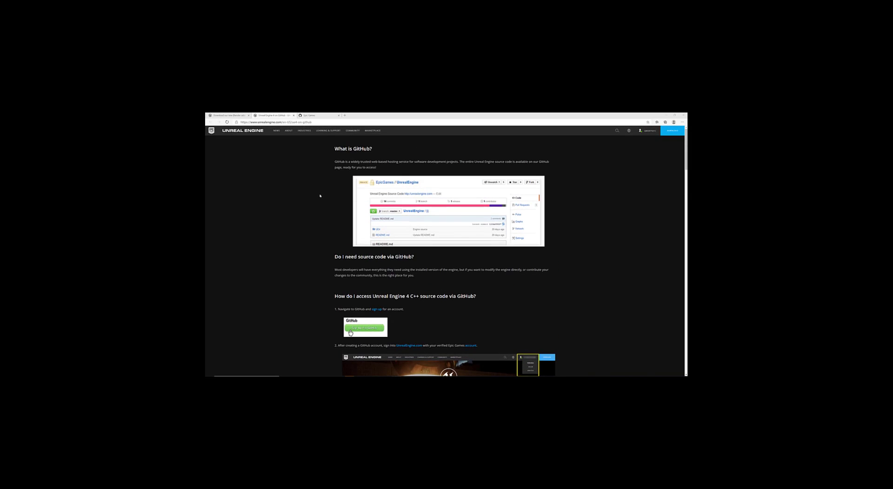
{"action": "left_click", "coordinate": [234, 115]}
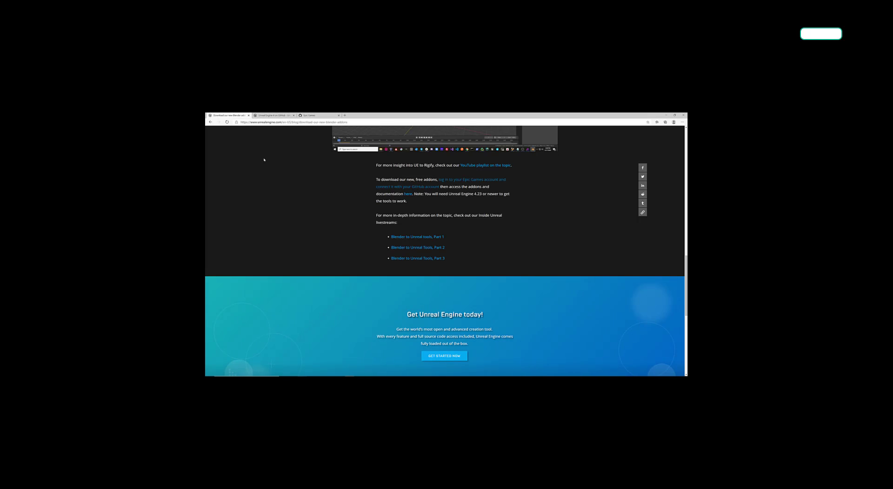
{"action": "key", "text": "alt+Left"}
{"action": "scroll", "coordinate": [310, 179], "scroll_direction": "up", "scroll_amount": 3}
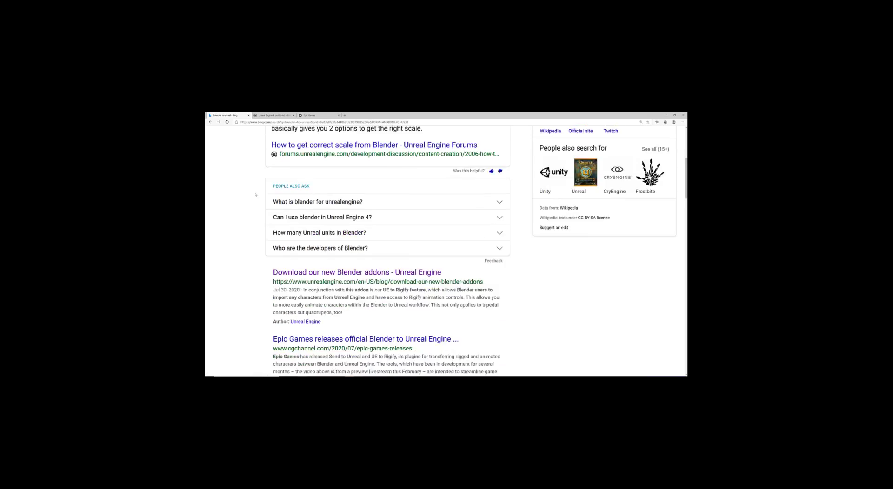
{"action": "scroll", "coordinate": [263, 217], "scroll_direction": "up", "scroll_amount": 2}
{"action": "scroll", "coordinate": [262, 217], "scroll_direction": "down", "scroll_amount": 6}
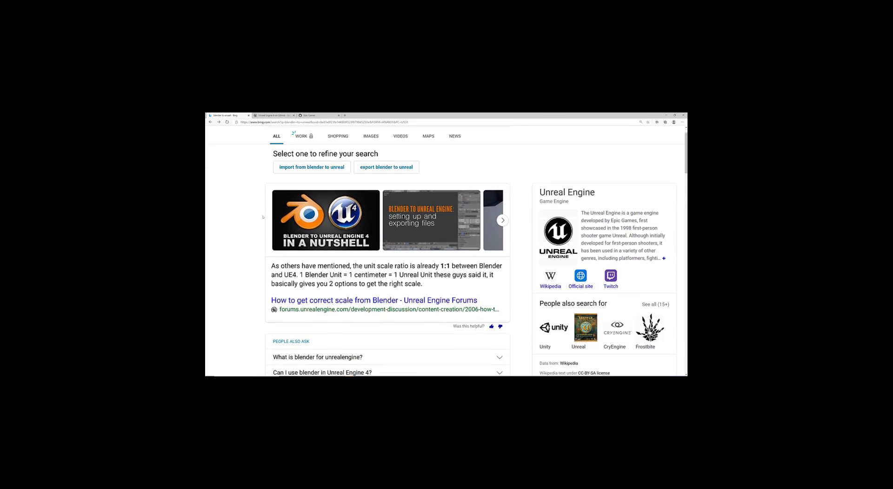
{"action": "left_click", "coordinate": [337, 189]}
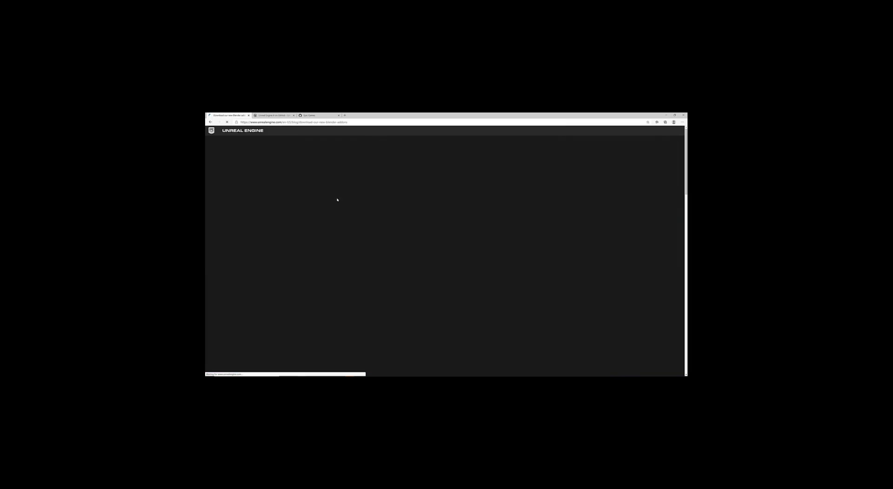
{"action": "scroll", "coordinate": [334, 228], "scroll_direction": "down", "scroll_amount": 10}
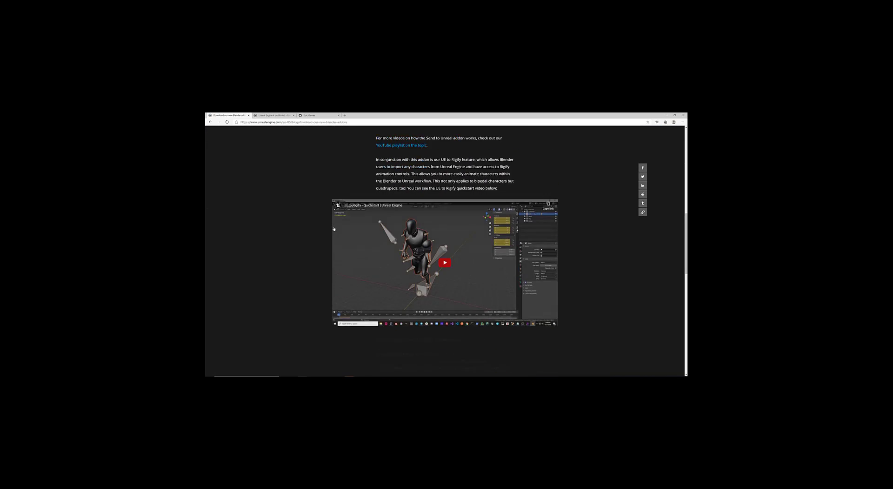
{"action": "scroll", "coordinate": [334, 229], "scroll_direction": "down", "scroll_amount": 6}
Step: Switch to the Unreal Engine 4 on GitHub tab and look over the page
{"action": "left_click", "coordinate": [278, 115]}
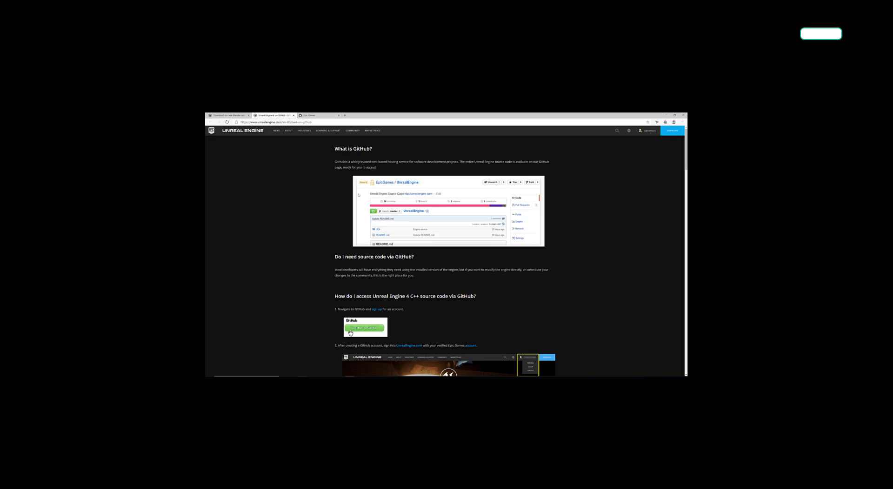
{"action": "scroll", "coordinate": [359, 195], "scroll_direction": "down", "scroll_amount": 3}
{"action": "scroll", "coordinate": [313, 249], "scroll_direction": "up", "scroll_amount": 3}
Step: Open the BlenderTools repository from the Epic Games GitHub organisation page
{"action": "left_click", "coordinate": [319, 116]}
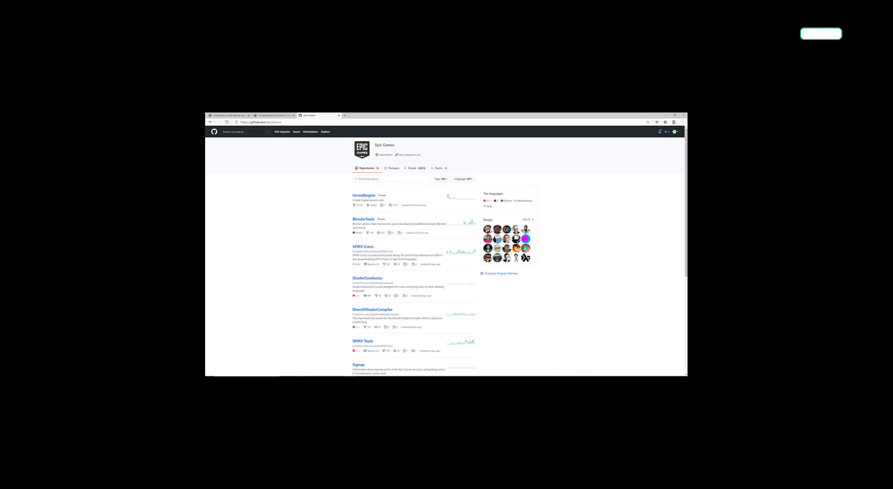
{"action": "mouse_move", "coordinate": [497, 229]}
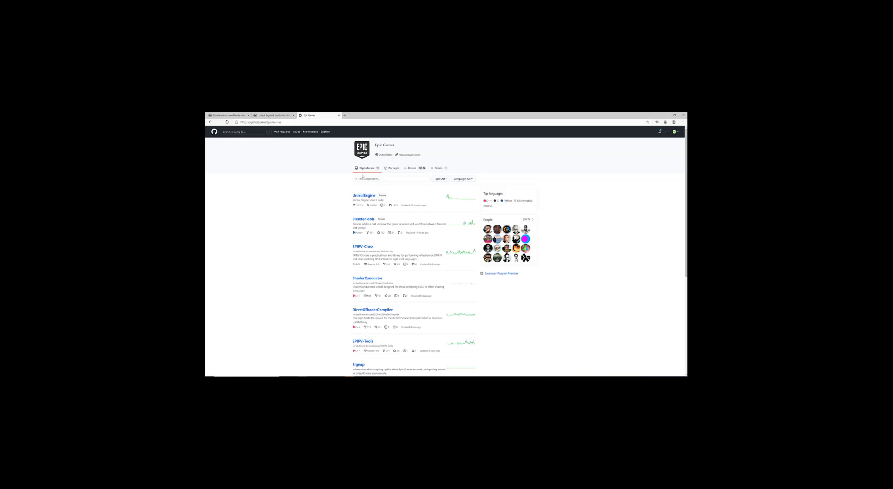
{"action": "left_click", "coordinate": [362, 219]}
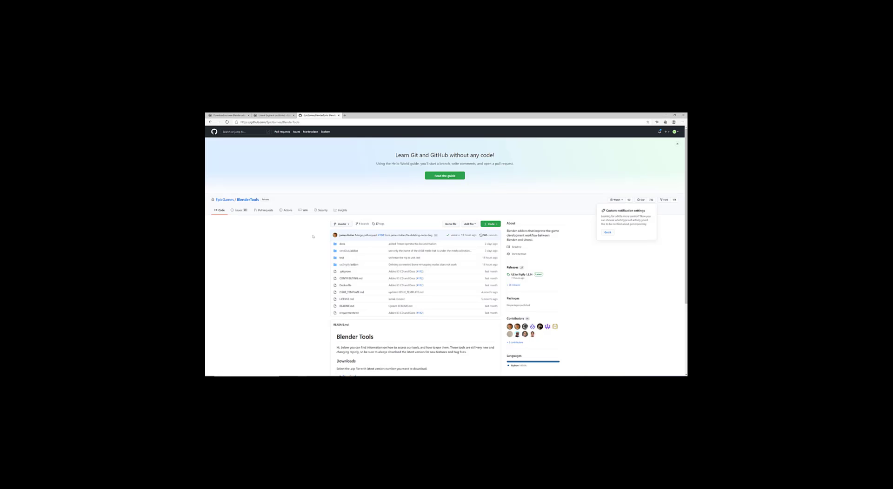
Step: Go to the BlenderTools releases list and pick the Send to Unreal 1.4.11 release
{"action": "scroll", "coordinate": [313, 237], "scroll_direction": "down", "scroll_amount": 4}
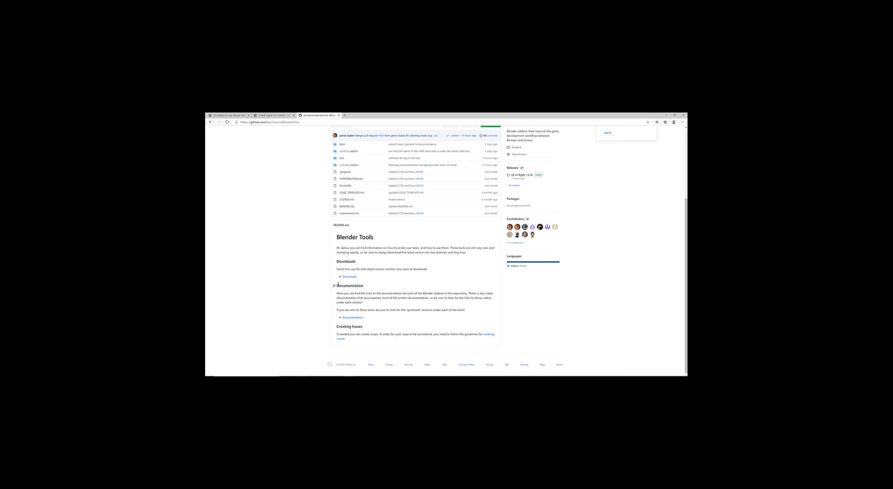
{"action": "left_click", "coordinate": [350, 277]}
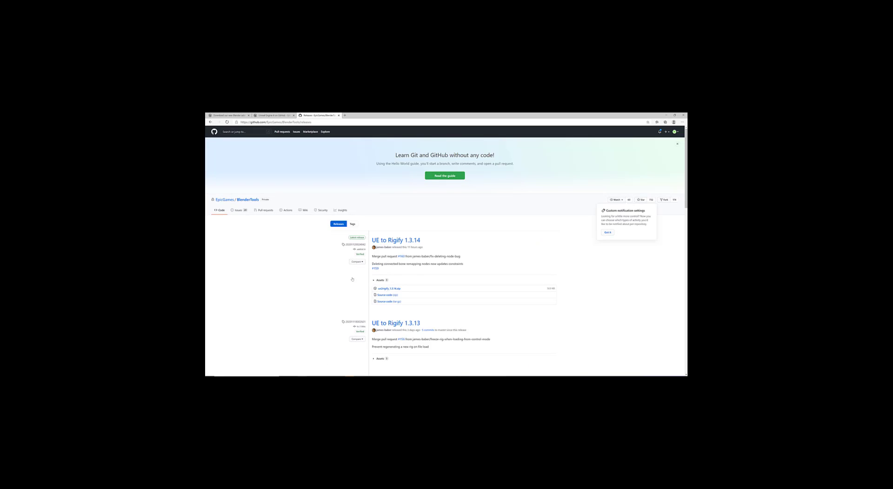
{"action": "scroll", "coordinate": [351, 279], "scroll_direction": "down", "scroll_amount": 3}
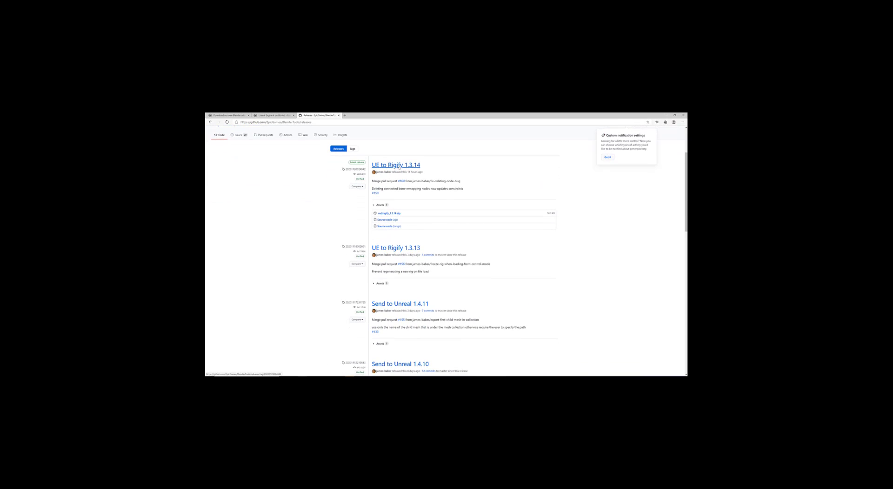
{"action": "scroll", "coordinate": [403, 254], "scroll_direction": "down", "scroll_amount": 3}
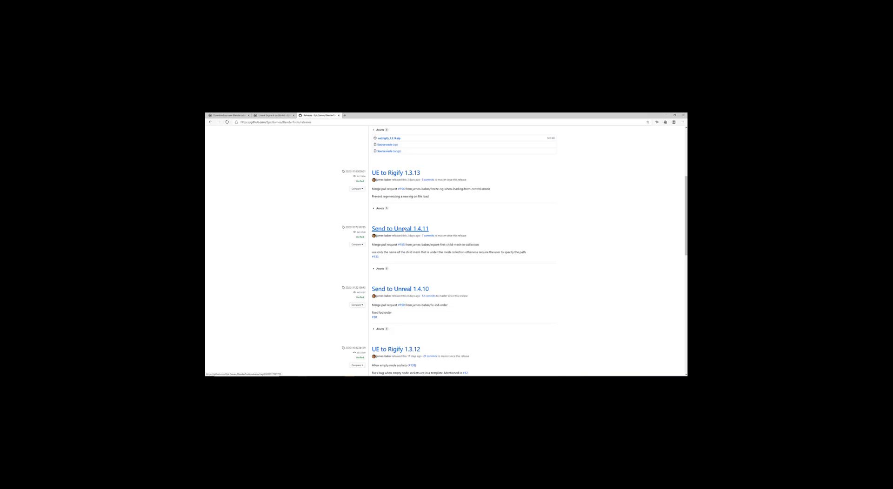
{"action": "left_click", "coordinate": [403, 229]}
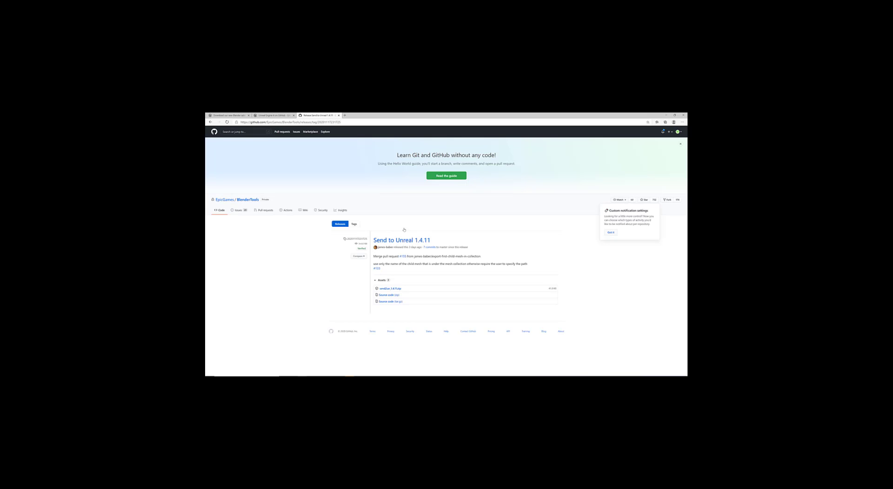
Step: Download the send2ue_1.4.11.zip release asset
{"action": "right_click", "coordinate": [386, 291]}
{"action": "key", "text": "Escape"}
{"action": "left_click", "coordinate": [385, 291]}
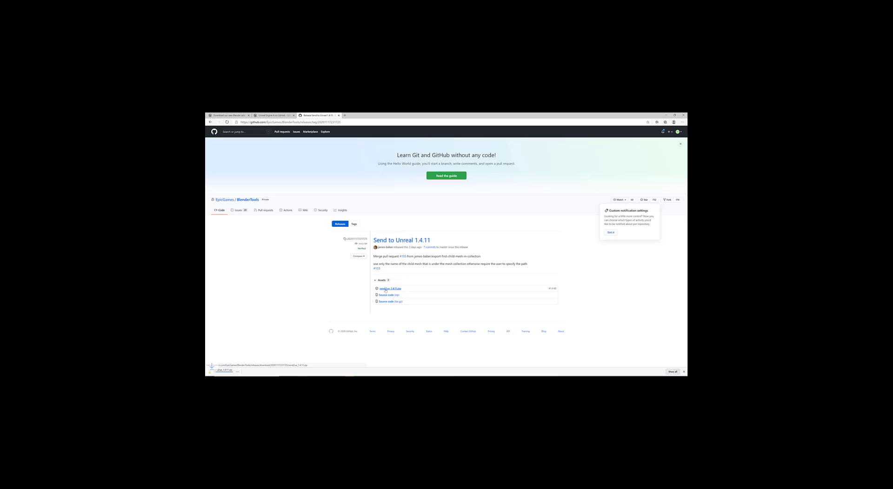
Step: Move send2ue_1.4.11.zip from Downloads to the Desktop, then dismiss Blender's splash screen
{"action": "left_click", "coordinate": [244, 372]}
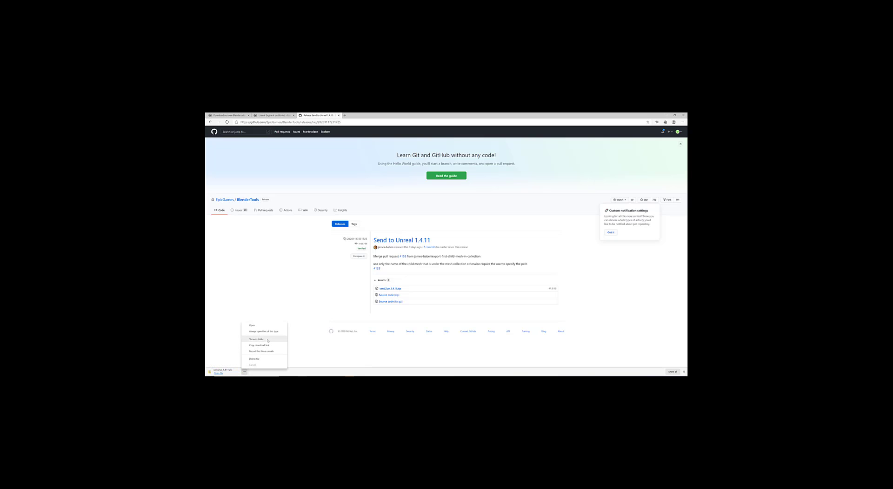
{"action": "left_click", "coordinate": [268, 340]}
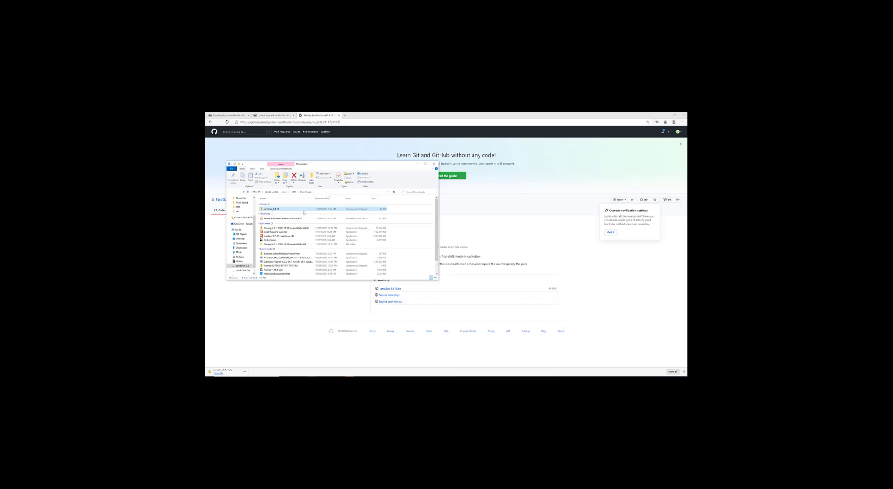
{"action": "left_click_drag", "start_coordinate": [275, 210], "coordinate": [240, 239]}
{"action": "left_click", "coordinate": [434, 163]}
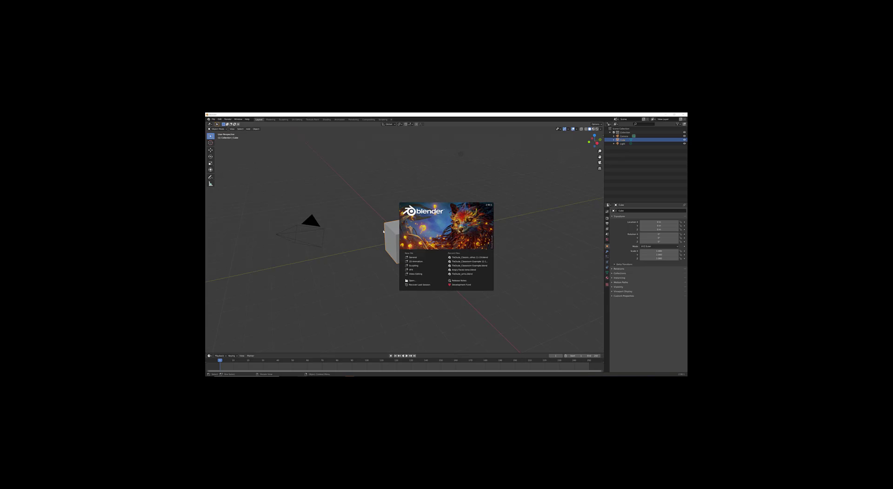
{"action": "left_click", "coordinate": [383, 231]}
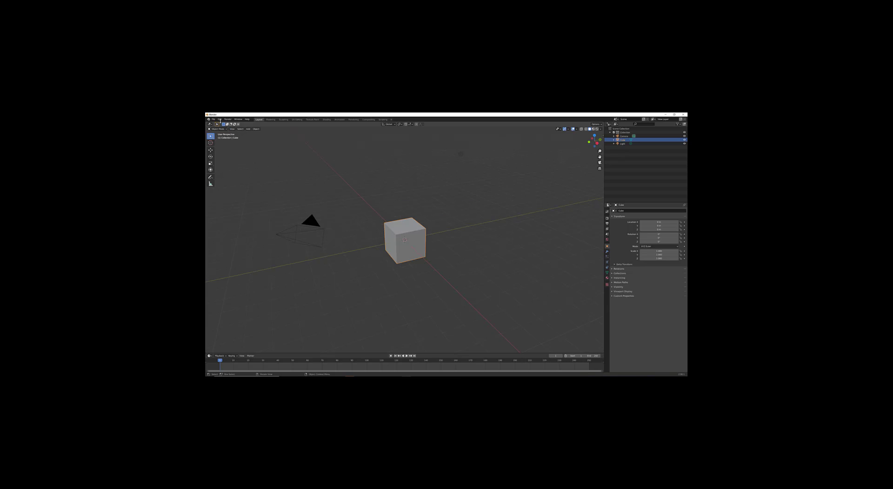
Step: Install the Send to Unreal add-on from the Desktop's send2ue_1.4.11.zip and enable it
{"action": "left_click", "coordinate": [214, 119]}
{"action": "mouse_move", "coordinate": [220, 120]}
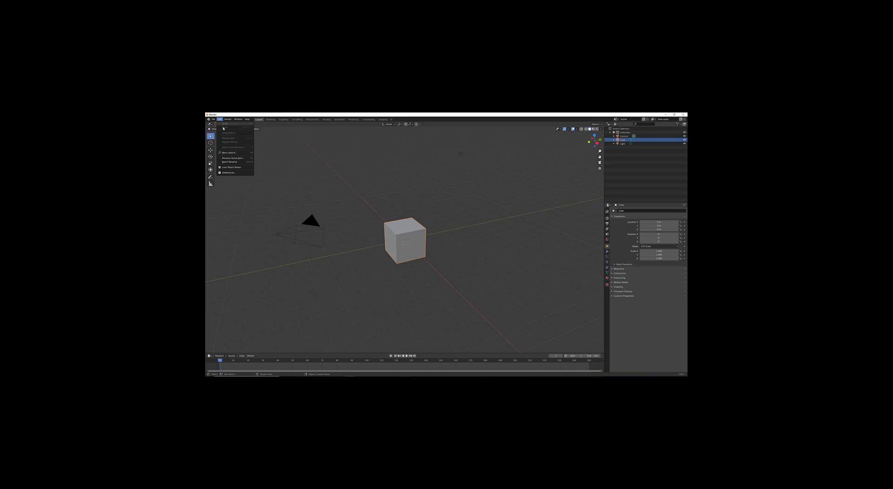
{"action": "left_click", "coordinate": [235, 173]}
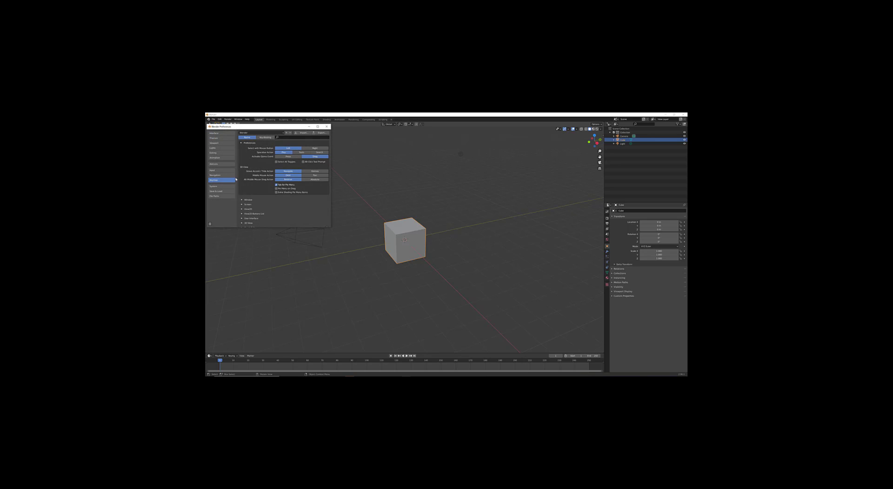
{"action": "left_click", "coordinate": [218, 165]}
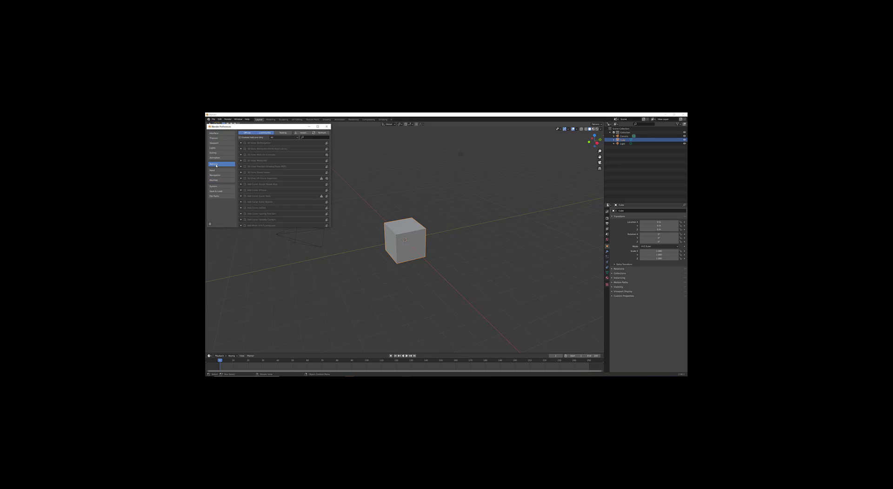
{"action": "left_click", "coordinate": [302, 133]}
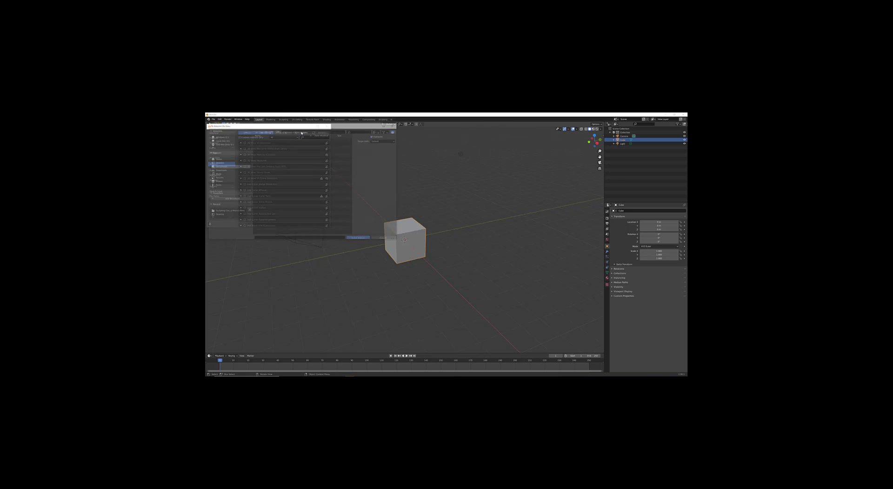
{"action": "left_click", "coordinate": [228, 162]}
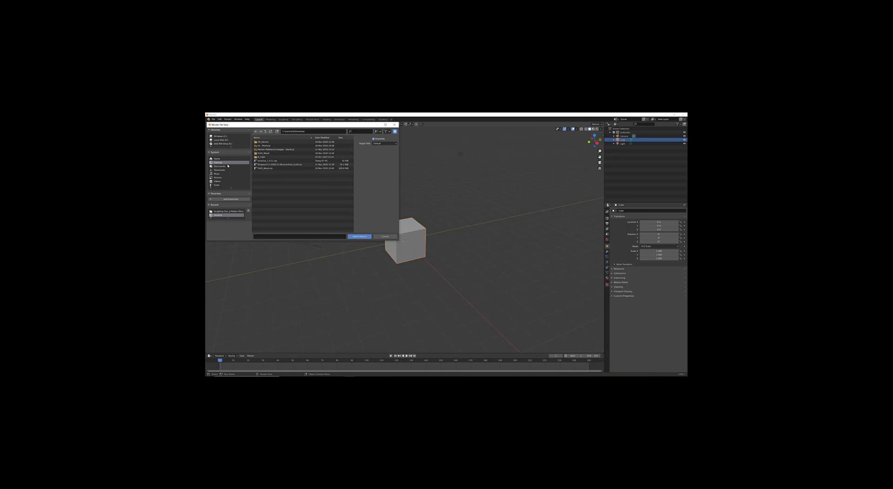
{"action": "double_click", "coordinate": [268, 161]}
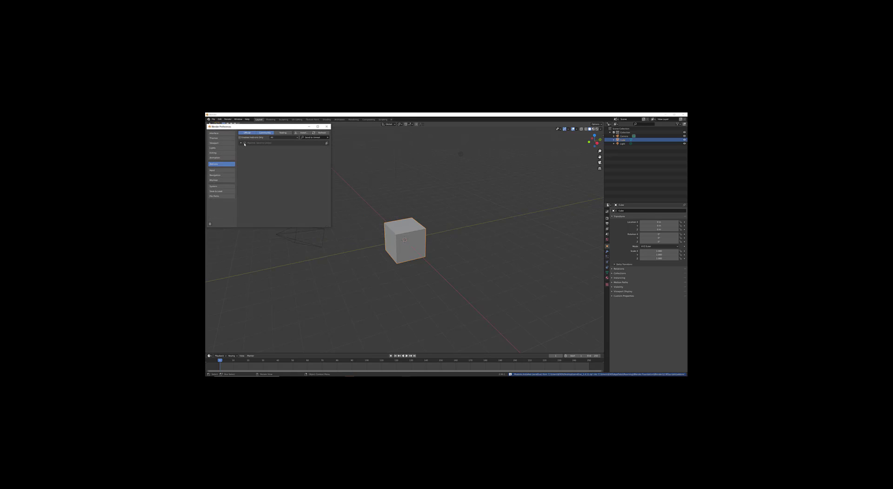
{"action": "left_click", "coordinate": [245, 143]}
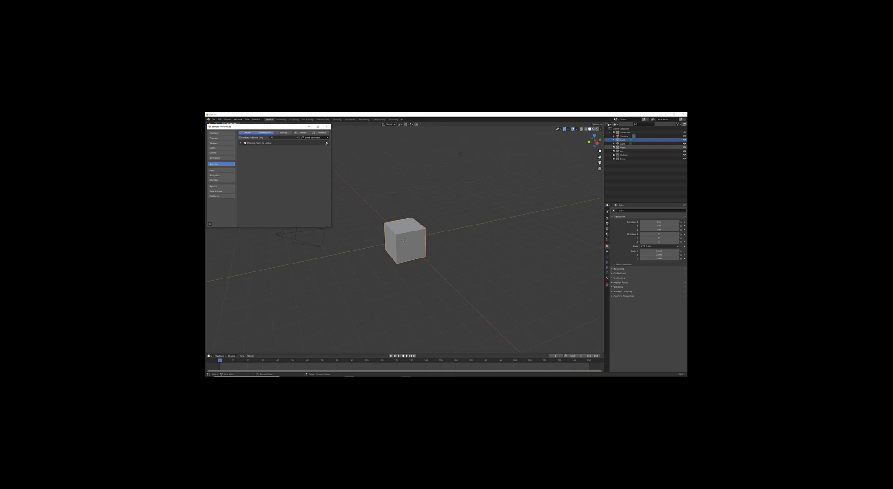
Step: Save the preferences, close the Preferences window and return to the Unreal level editor
{"action": "left_click", "coordinate": [211, 224]}
{"action": "left_click", "coordinate": [219, 215]}
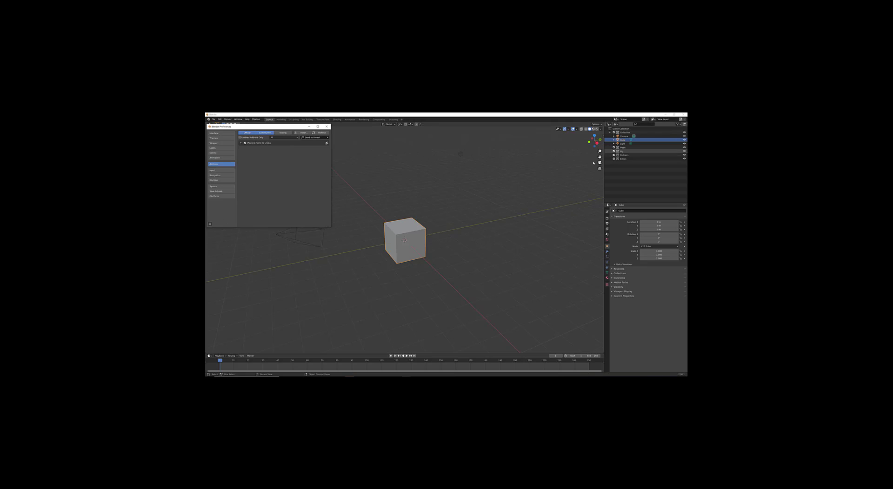
{"action": "left_click", "coordinate": [326, 126]}
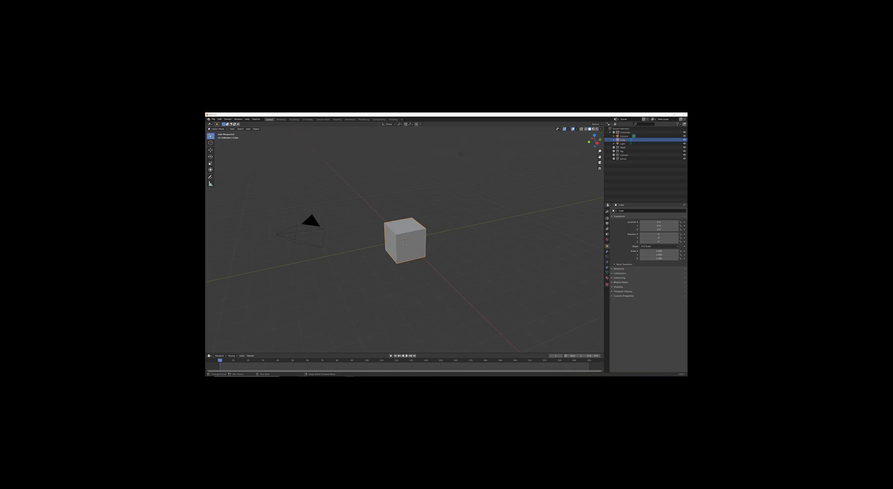
{"action": "mouse_move", "coordinate": [377, 376]}
{"action": "left_click", "coordinate": [358, 364]}
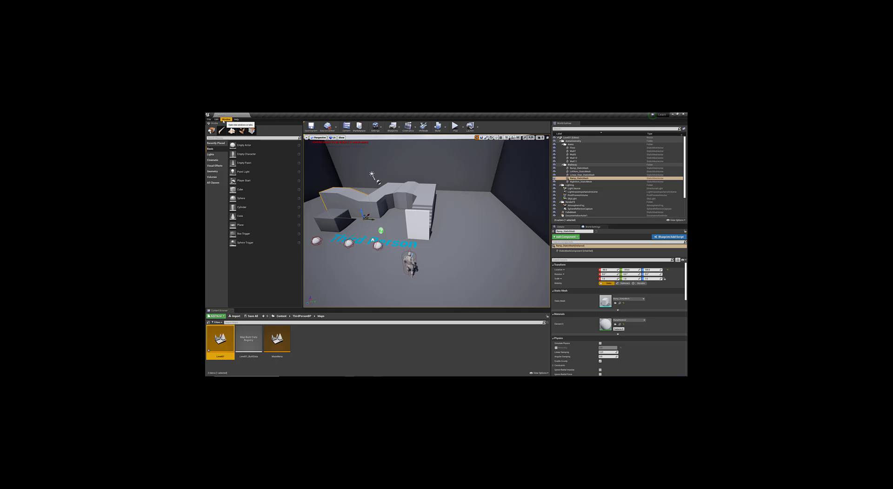
Step: Enable the beta Python Editor Script Plugin, found by searching 'py', and restart the editor
{"action": "left_click", "coordinate": [216, 119]}
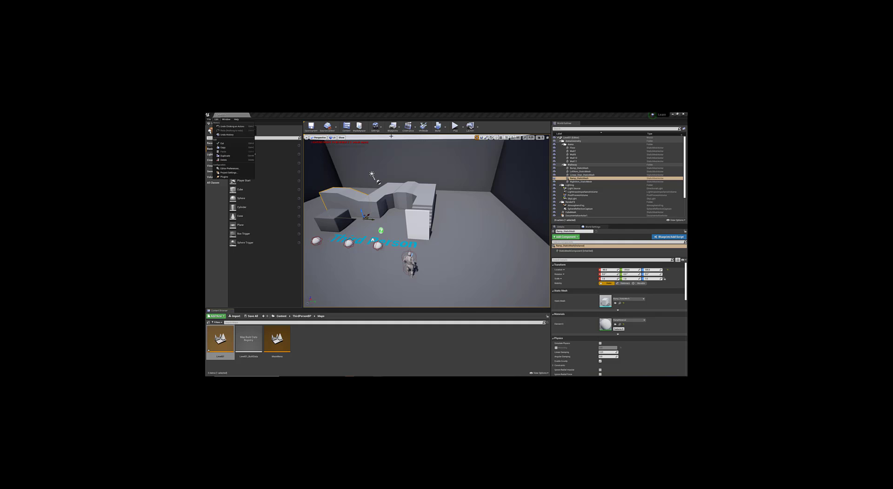
{"action": "left_click", "coordinate": [375, 127]}
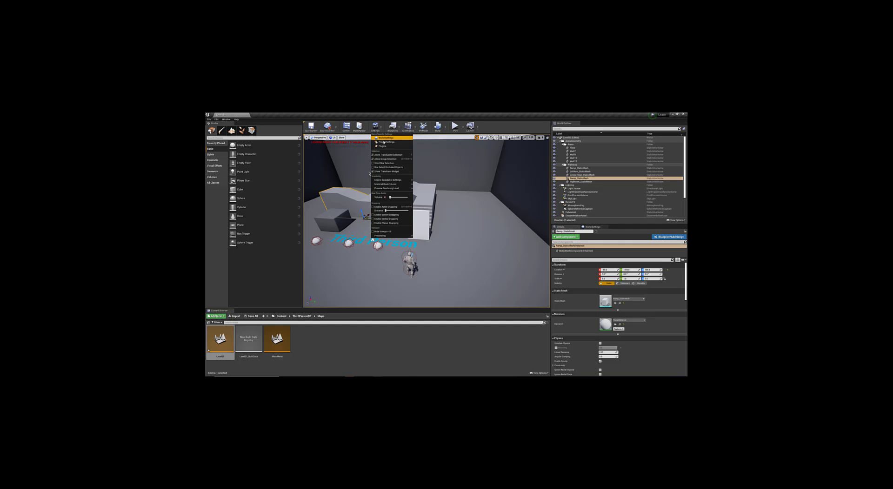
{"action": "left_click", "coordinate": [384, 146]}
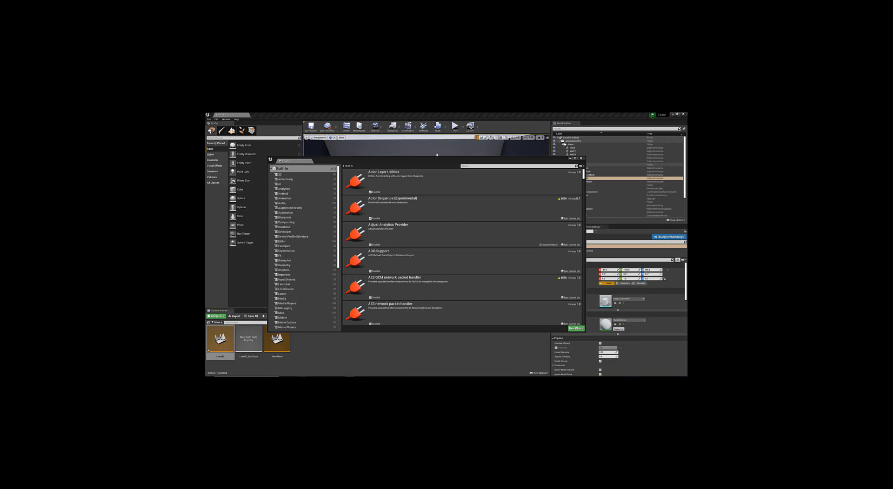
{"action": "left_click", "coordinate": [488, 166]}
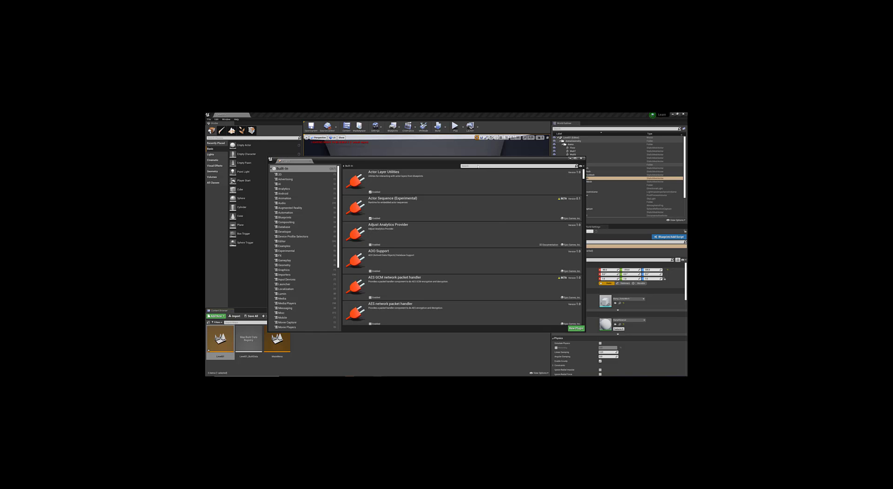
{"action": "type", "text": "pyth"}
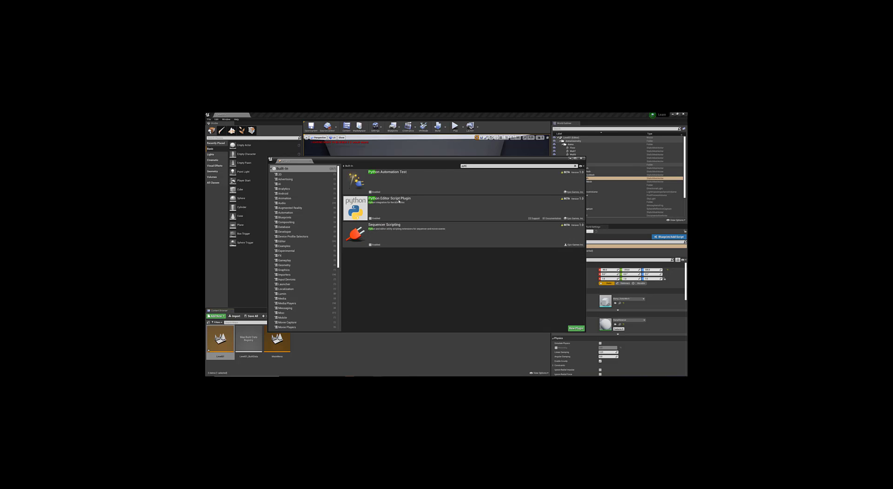
{"action": "left_click", "coordinate": [375, 220]}
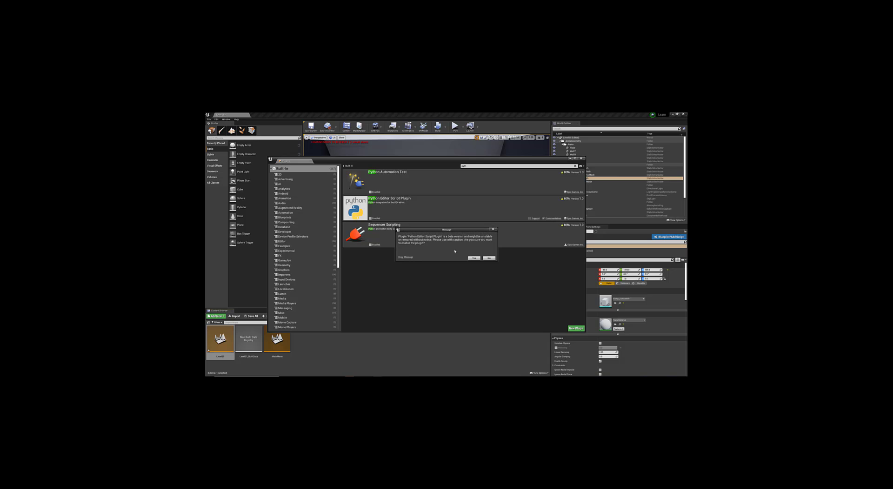
{"action": "left_click", "coordinate": [470, 258]}
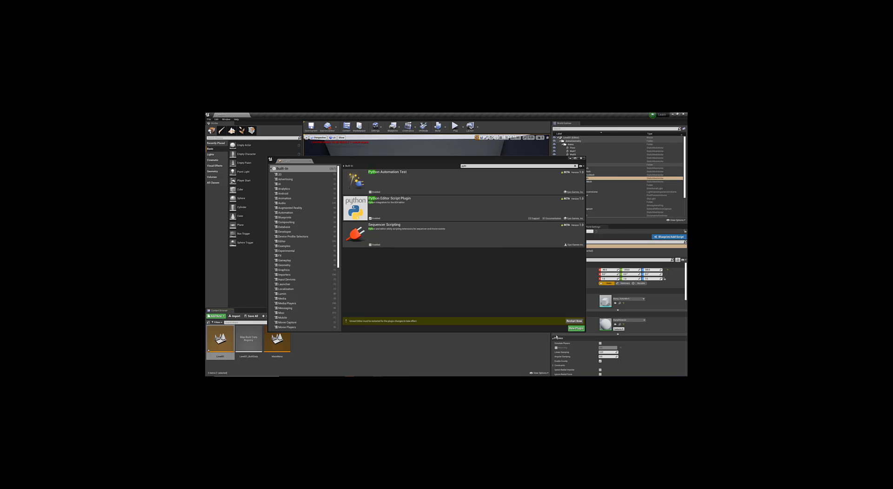
{"action": "left_click", "coordinate": [577, 321]}
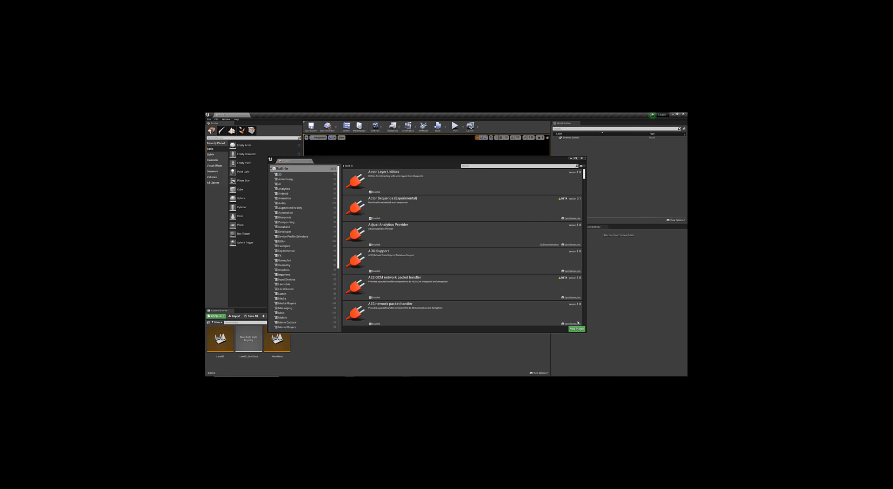
Step: Enable the Editor Scripting Utilities plugin, restart the editor and close the Plugins browser
{"action": "left_click", "coordinate": [475, 165]}
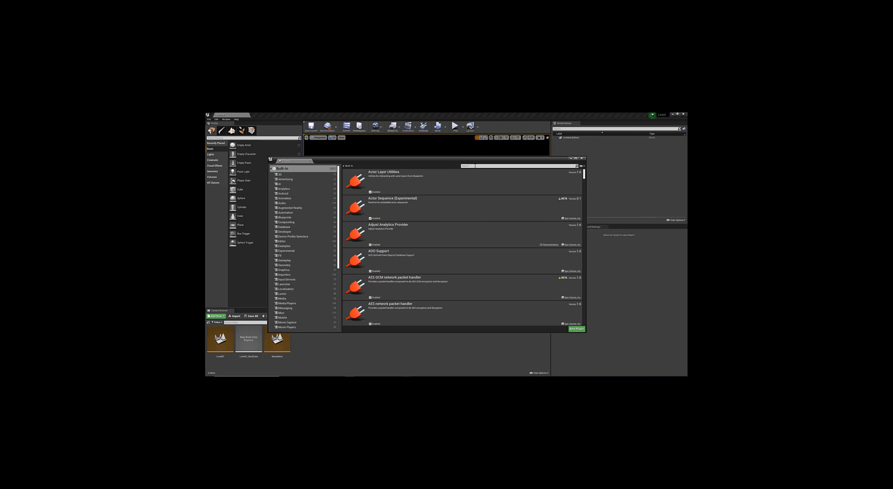
{"action": "type", "text": "editor"}
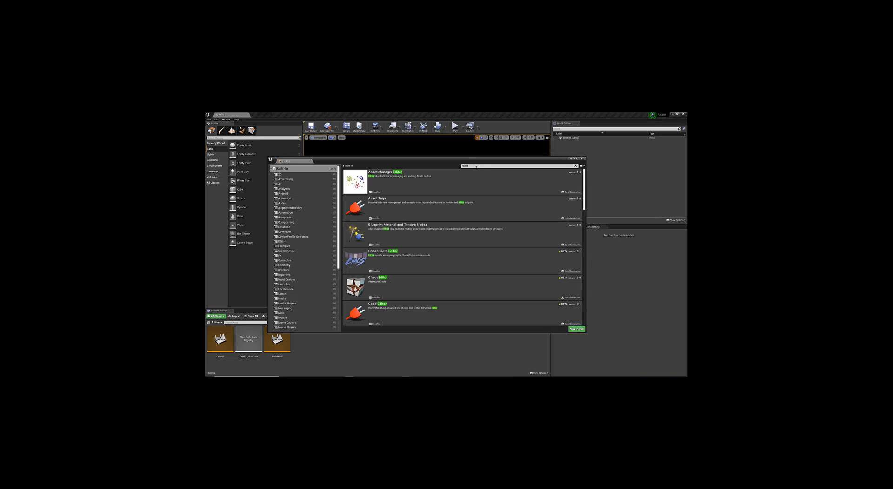
{"action": "scroll", "coordinate": [437, 258], "scroll_direction": "down", "scroll_amount": 1}
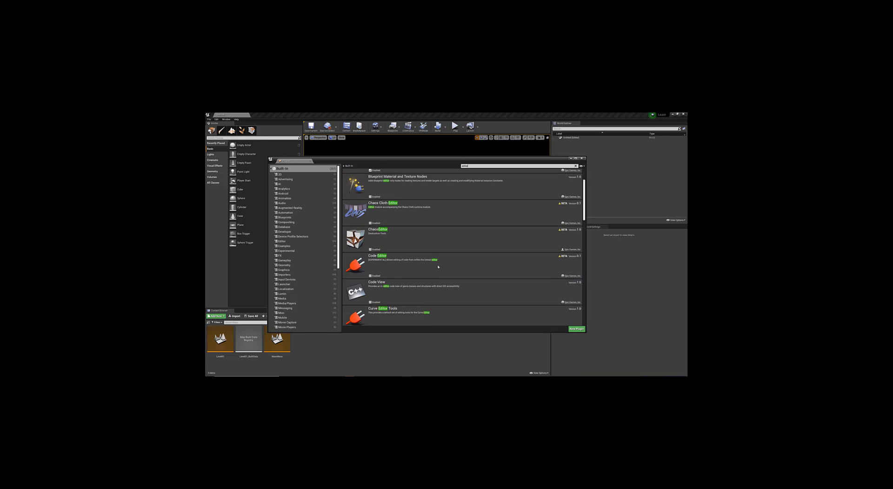
{"action": "type", "text": "sc"}
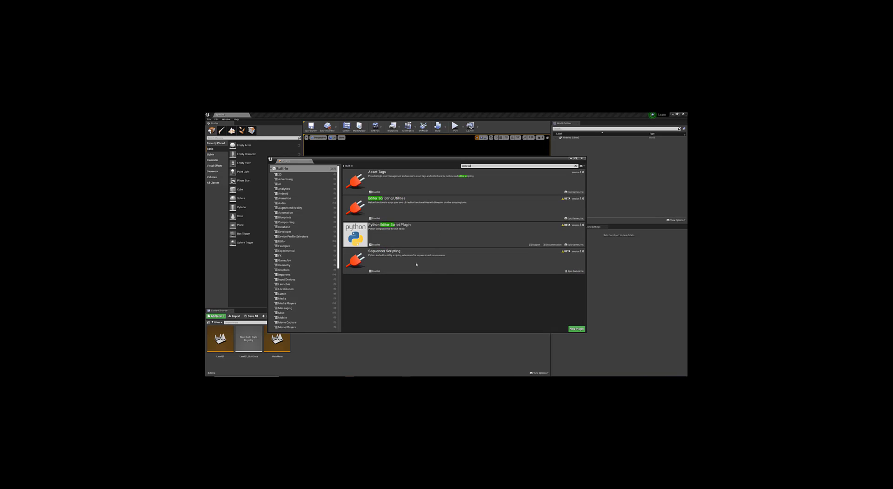
{"action": "left_click", "coordinate": [370, 218]}
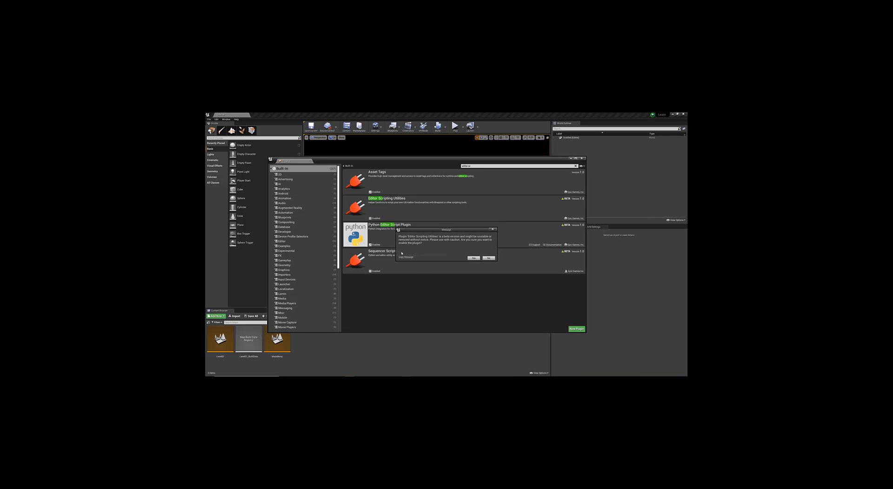
{"action": "left_click", "coordinate": [473, 259]}
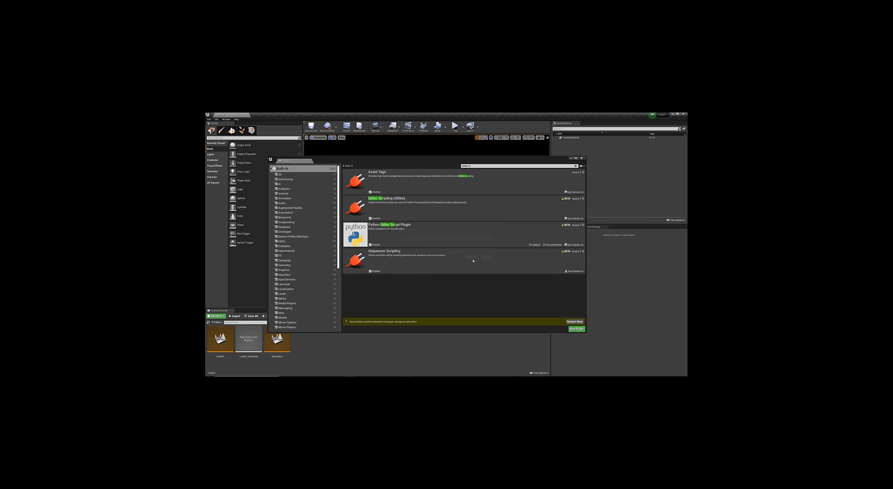
{"action": "left_click", "coordinate": [573, 321]}
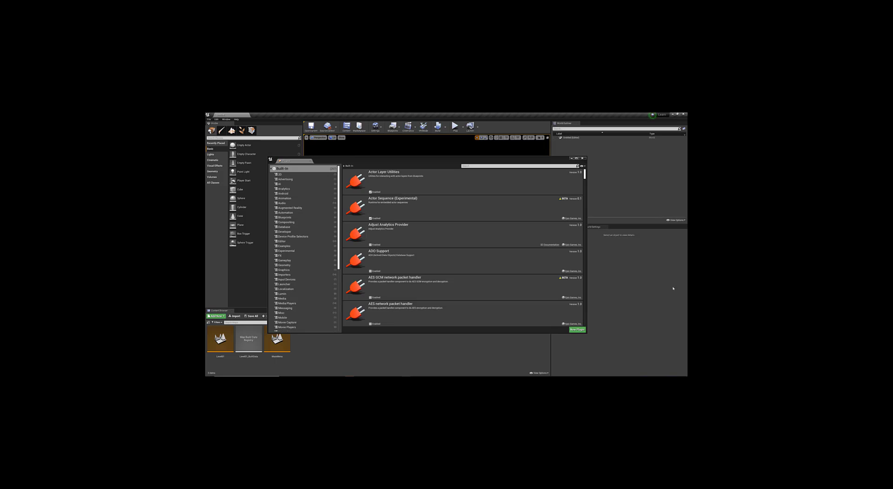
{"action": "left_click", "coordinate": [581, 158]}
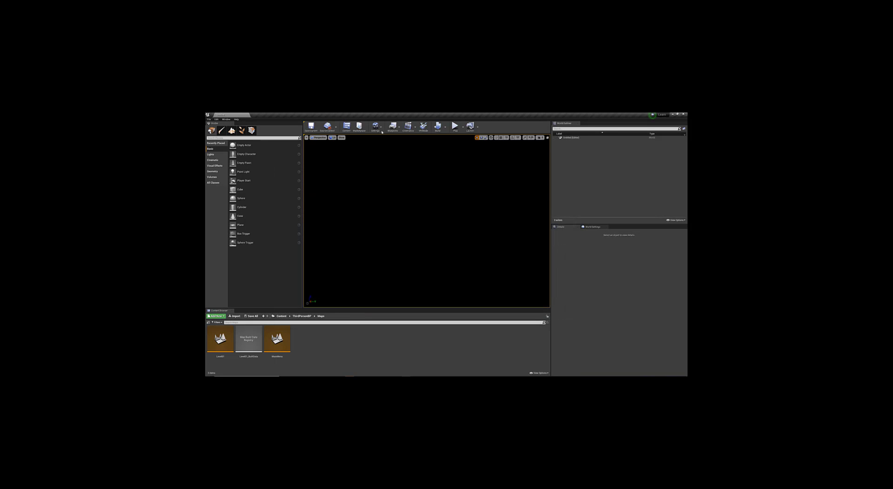
Step: Tick Enable Remote Execution under Plugins - Python in Project Settings, found by searching 'pyth'
{"action": "left_click", "coordinate": [375, 127]}
{"action": "left_click", "coordinate": [382, 142]}
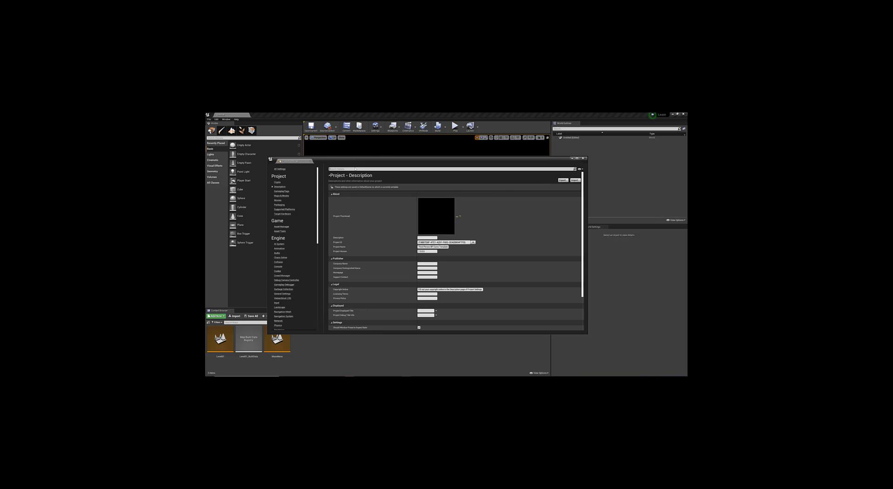
{"action": "left_click", "coordinate": [355, 169]}
{"action": "type", "text": "python"}
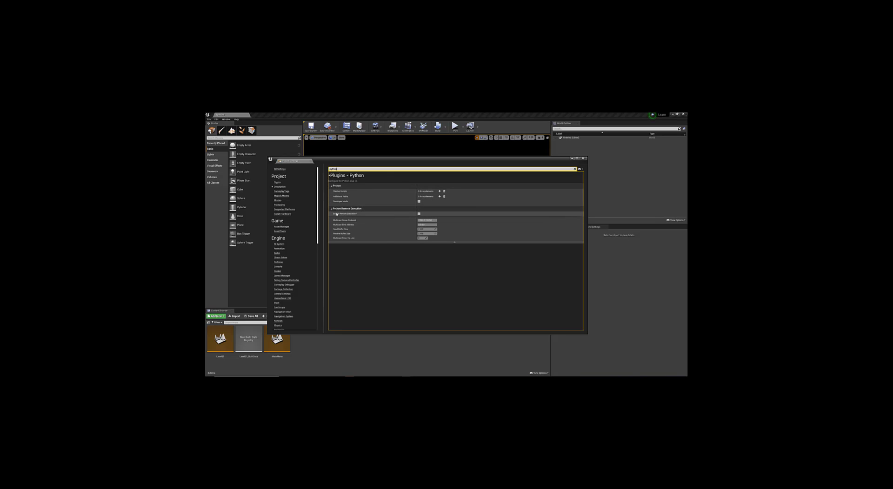
{"action": "left_click", "coordinate": [418, 213]}
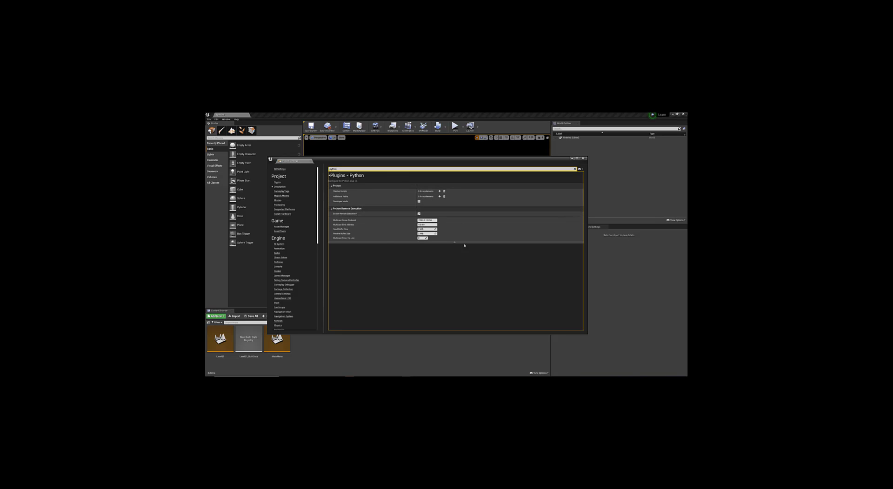
{"action": "left_click", "coordinate": [583, 158]}
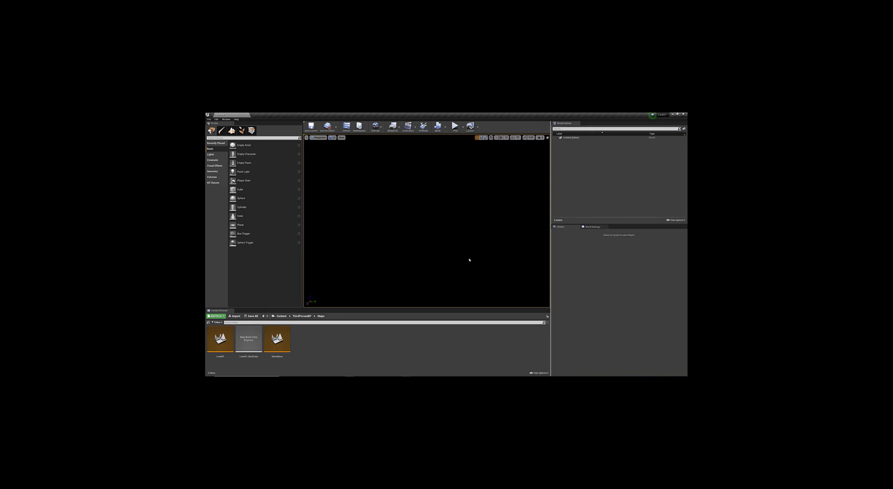
{"action": "left_click", "coordinate": [216, 119]}
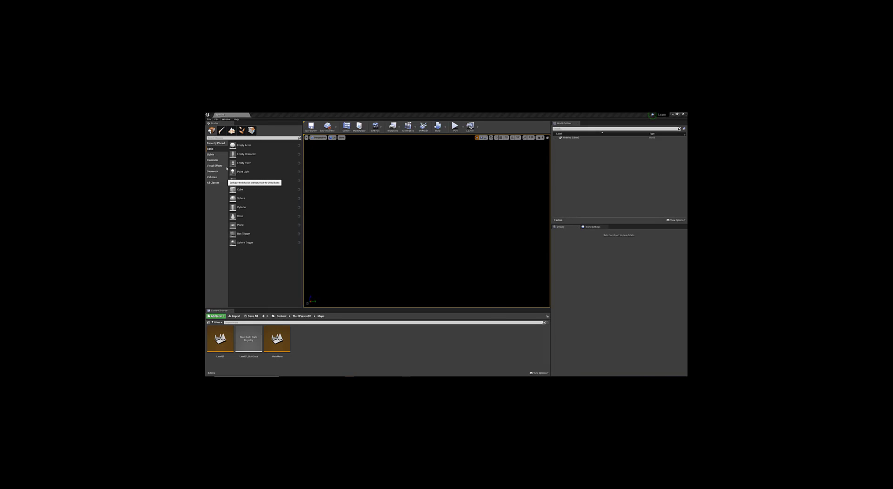
{"action": "left_click", "coordinate": [246, 182]}
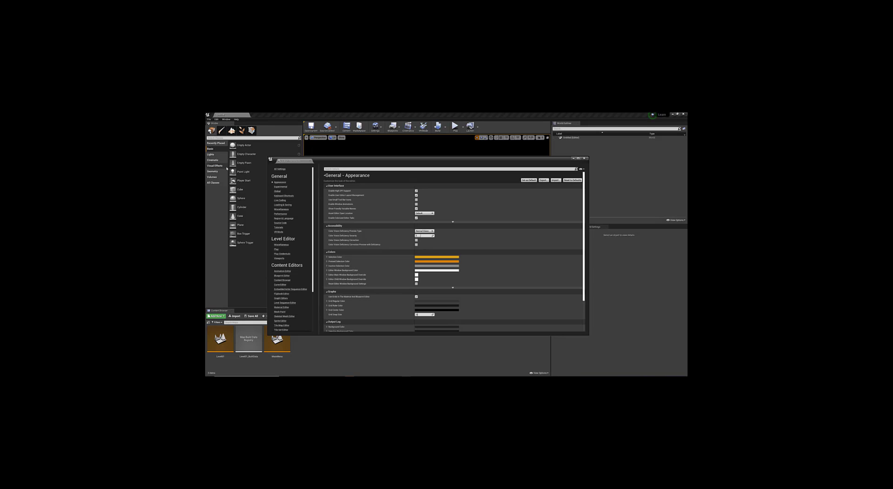
{"action": "left_click", "coordinate": [351, 170]}
{"action": "type", "text": "cpu"}
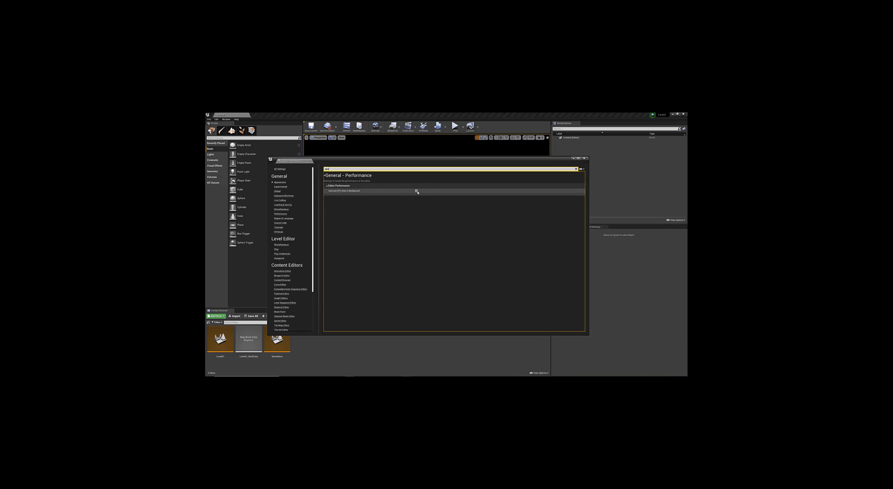
{"action": "left_click", "coordinate": [584, 158]}
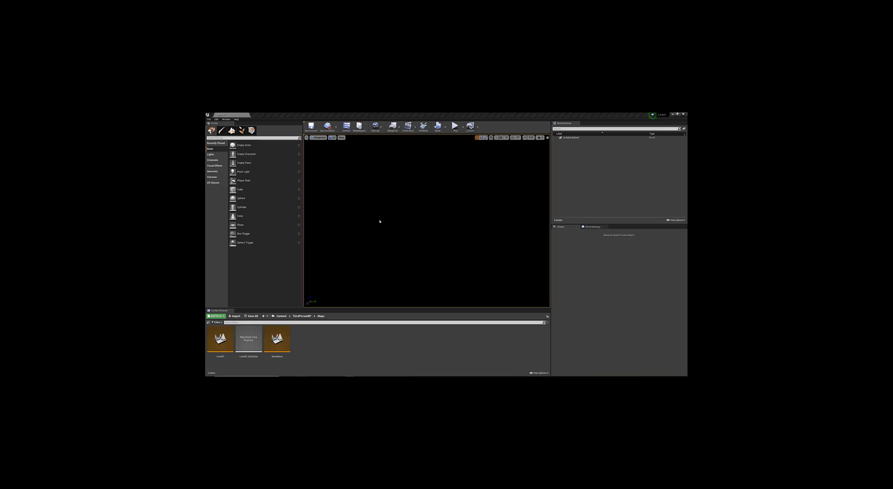
Step: Open Level01 and tile Unreal on the right half of the screen with Blender on the left
{"action": "double_click", "coordinate": [220, 339]}
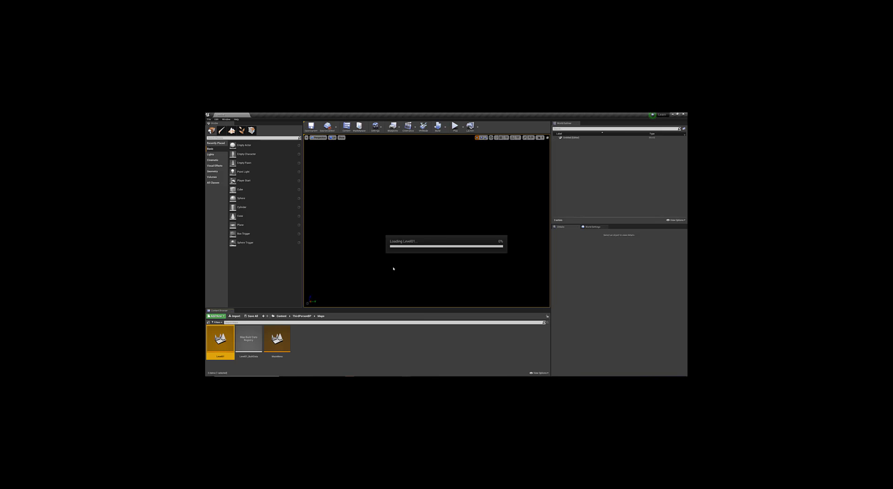
{"action": "double_click", "coordinate": [499, 115]}
{"action": "key", "text": "super+Right"}
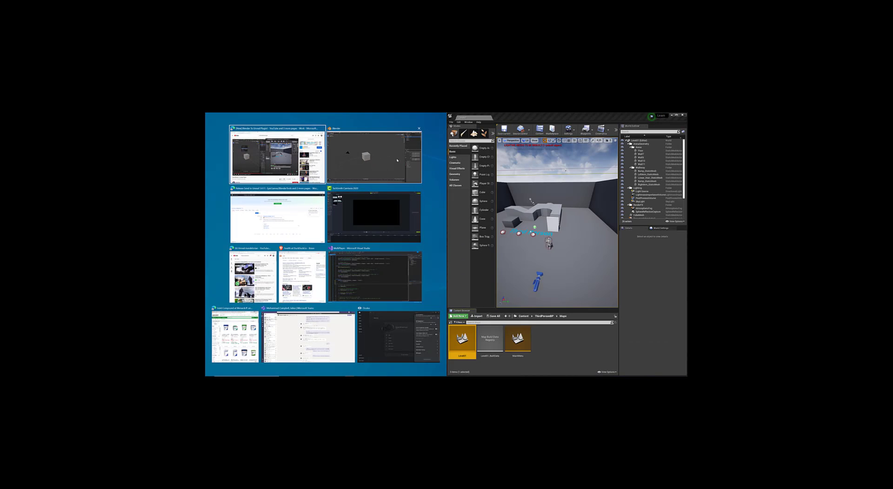
{"action": "left_click", "coordinate": [367, 156]}
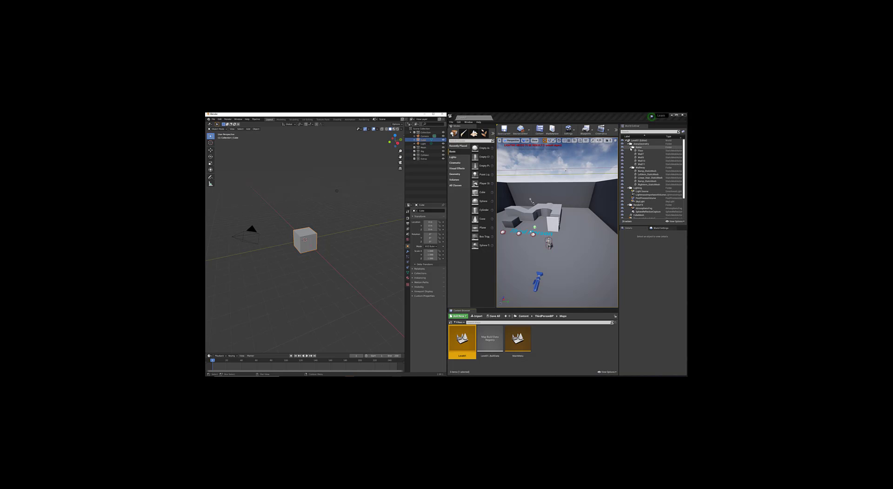
Step: Collapse the Arena, Walkway, Lighting and RenderFX folders in the World Outliner
{"action": "left_click", "coordinate": [630, 147]}
{"action": "left_click", "coordinate": [630, 151]}
{"action": "left_click", "coordinate": [638, 144]}
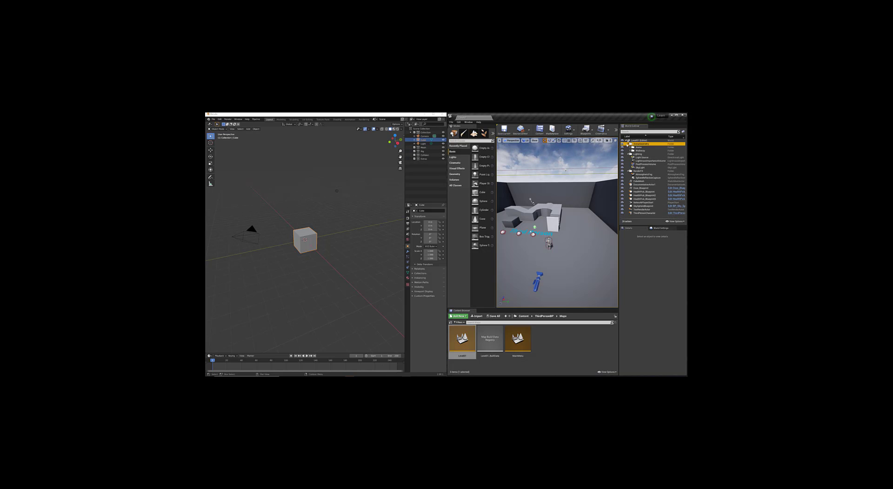
{"action": "left_click", "coordinate": [629, 155]}
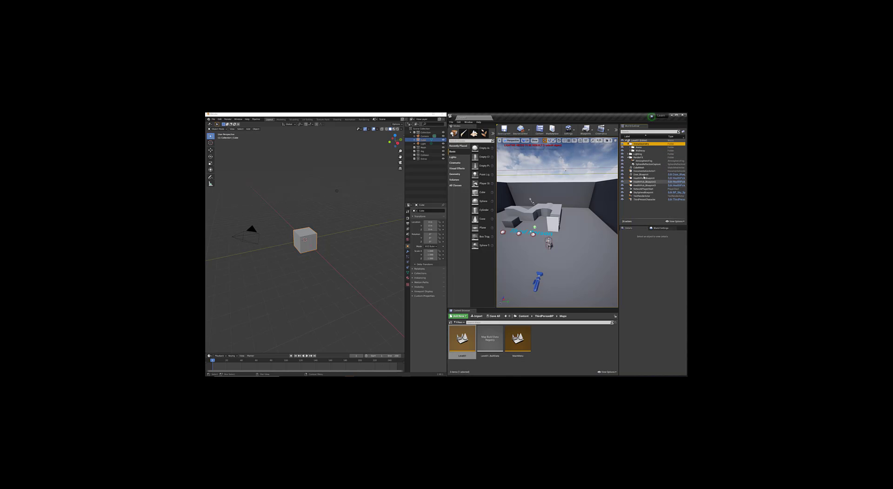
{"action": "left_click", "coordinate": [629, 158]}
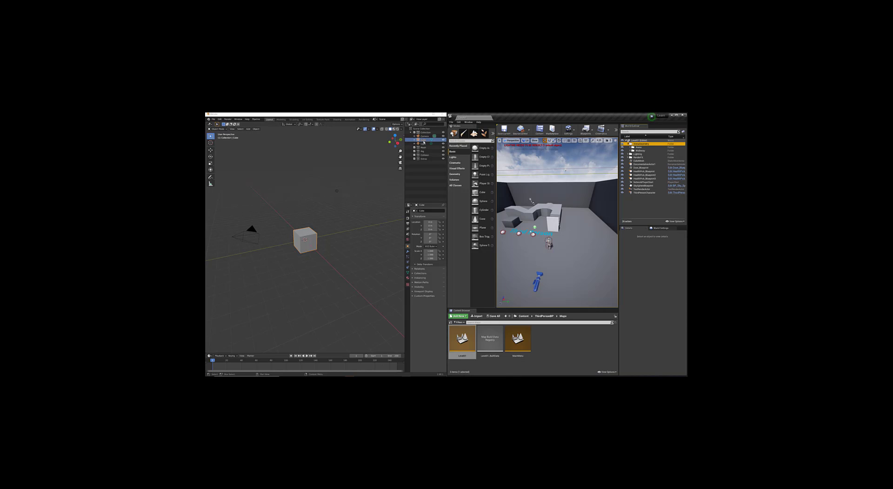
Step: Move Blender's Cube into another collection and bring up the Pipeline export menu
{"action": "left_click_drag", "start_coordinate": [423, 139], "coordinate": [425, 148]}
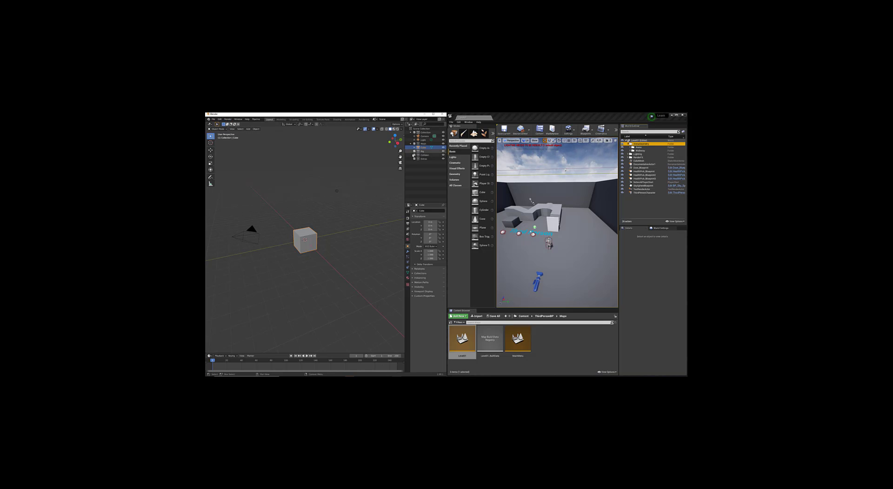
{"action": "left_click", "coordinate": [257, 119]}
{"action": "mouse_move", "coordinate": [257, 127]}
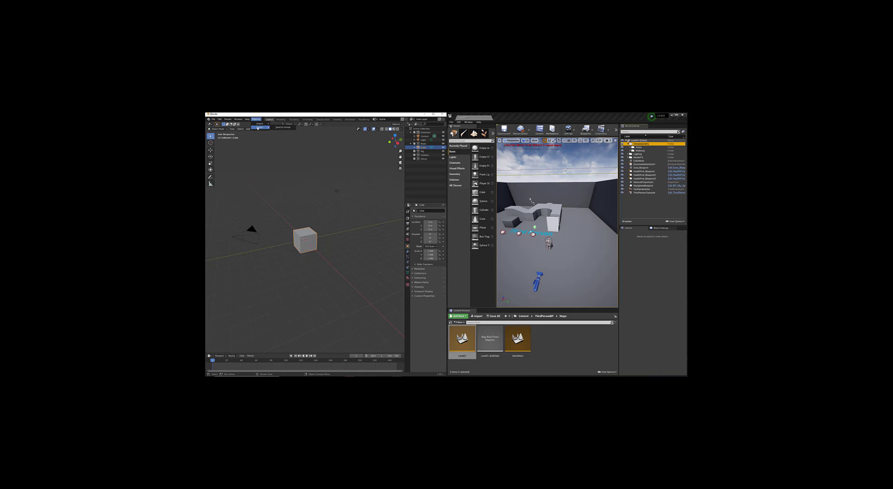
Step: Send the cube to Unreal with Send to Unreal, allowing Blender through Windows Defender Firewall
{"action": "left_click", "coordinate": [285, 128]}
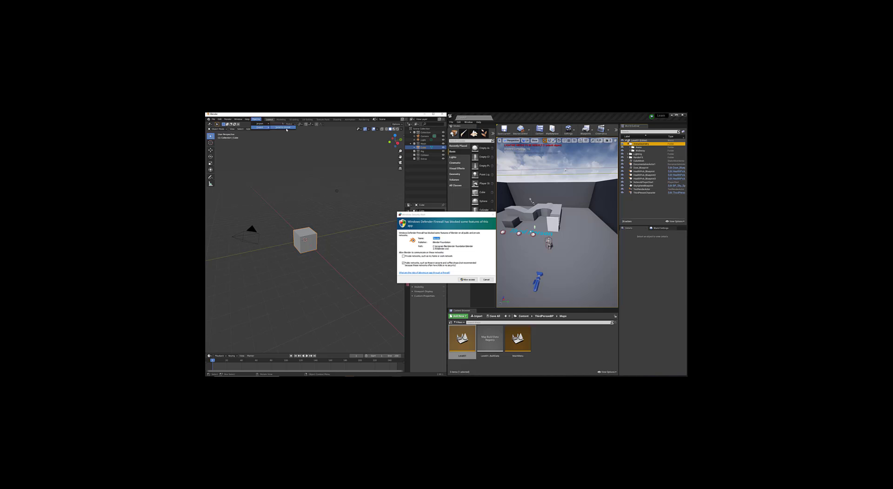
{"action": "left_click", "coordinate": [466, 279]}
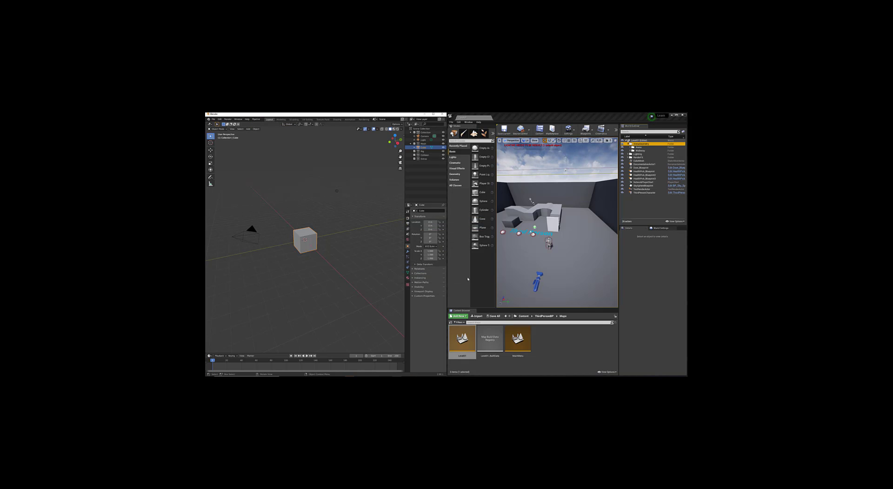
{"action": "right_click_drag", "start_coordinate": [538, 239], "coordinate": [568, 234]}
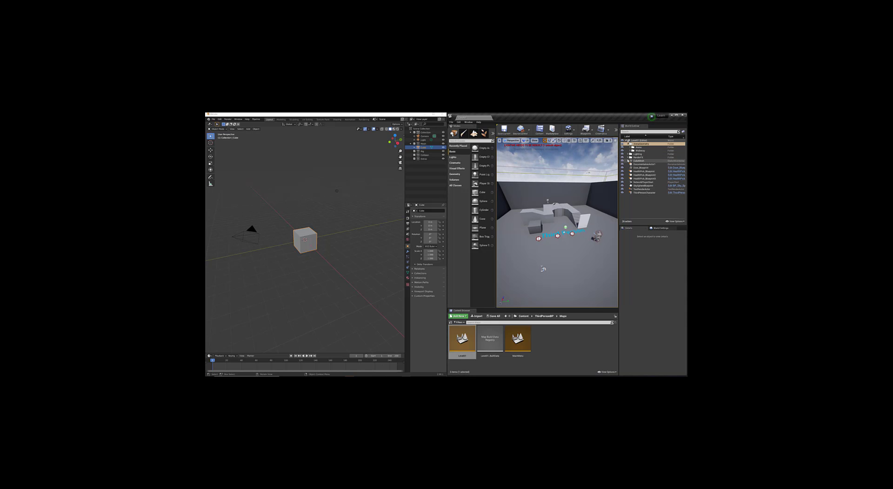
{"action": "left_click", "coordinate": [628, 157]}
{"action": "left_click", "coordinate": [628, 157]}
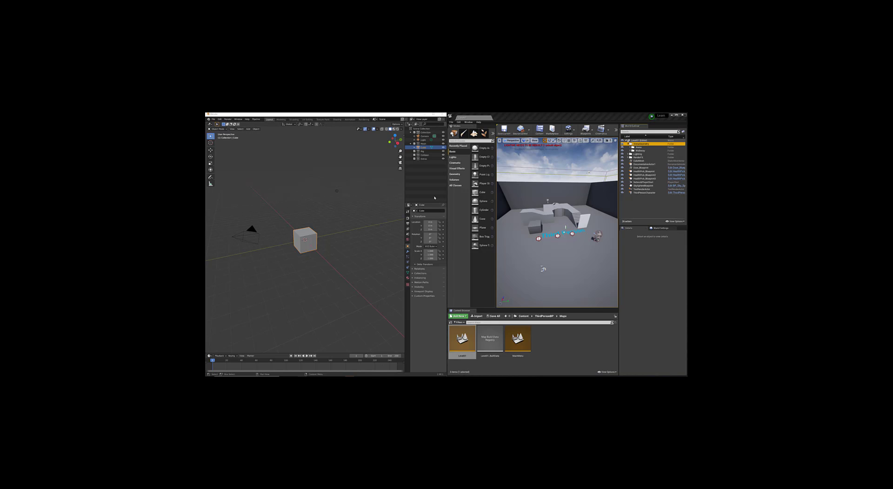
Step: Enlarge the Content Browser and open Content/untitled_category/untitled_asset, showing Cube and Material
{"action": "left_click", "coordinate": [523, 316]}
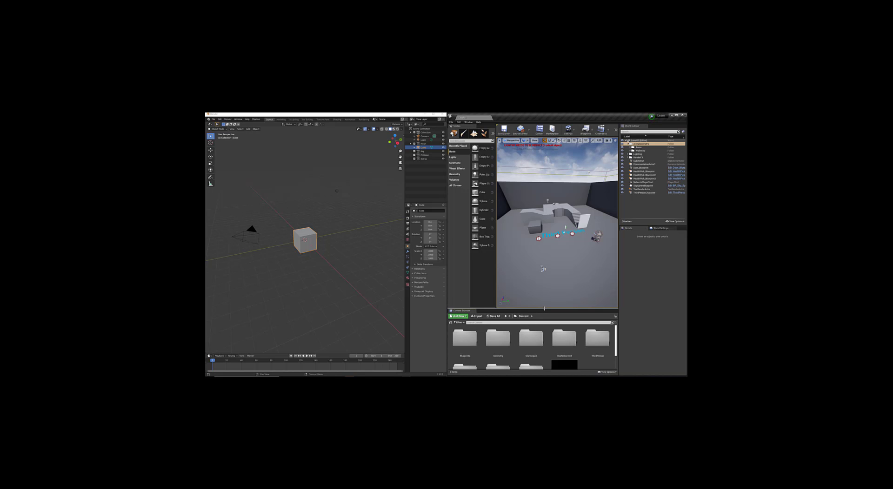
{"action": "left_click_drag", "start_coordinate": [544, 308], "coordinate": [544, 255]}
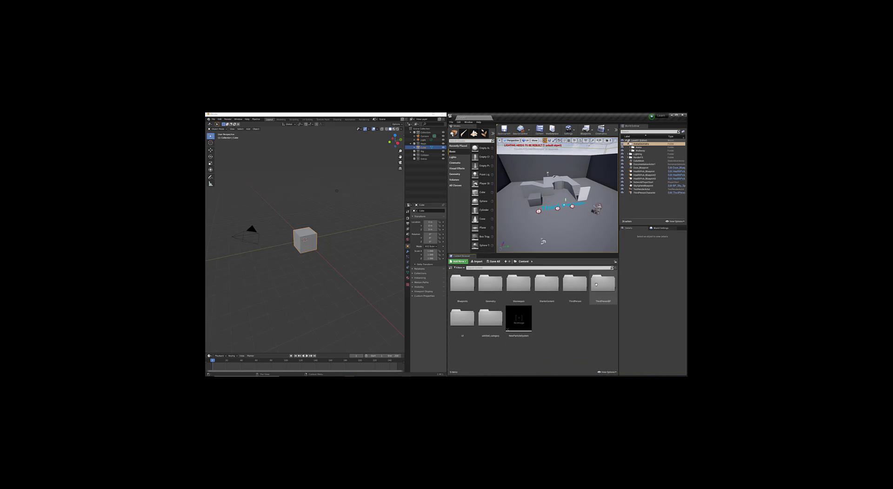
{"action": "double_click", "coordinate": [486, 316]}
{"action": "double_click", "coordinate": [462, 283]}
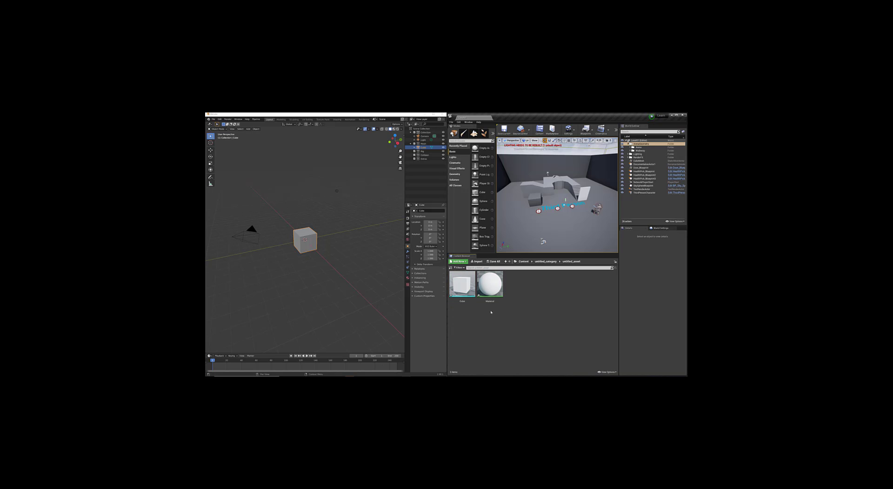
{"action": "mouse_move", "coordinate": [462, 290]}
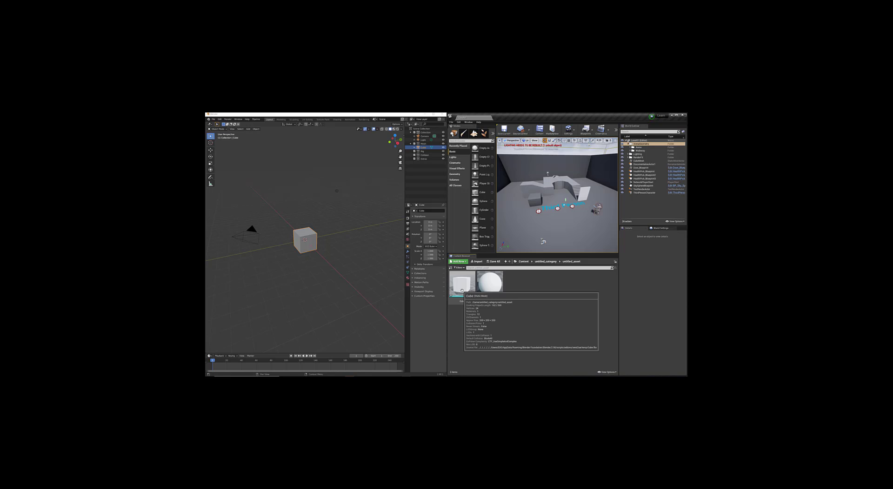
{"action": "right_click", "coordinate": [424, 150]}
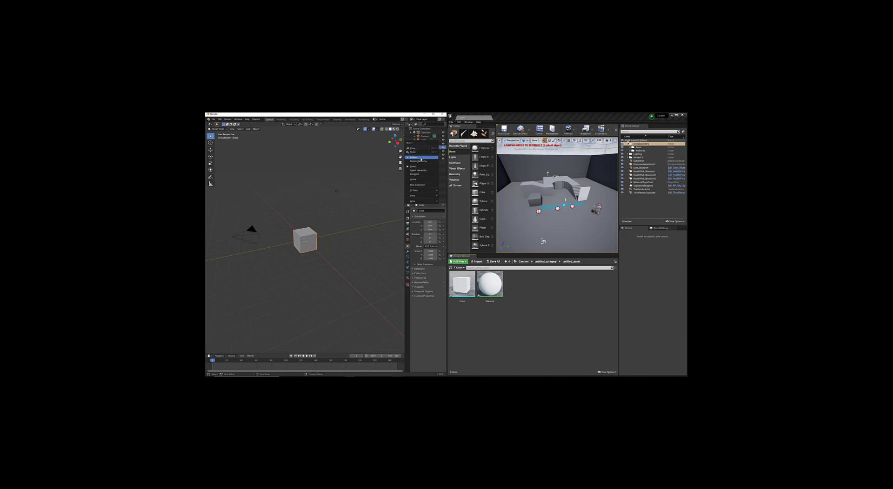
Step: Select the Cube hierarchy, rename it 'Filer' and send it to Unreal again
{"action": "left_click", "coordinate": [414, 170]}
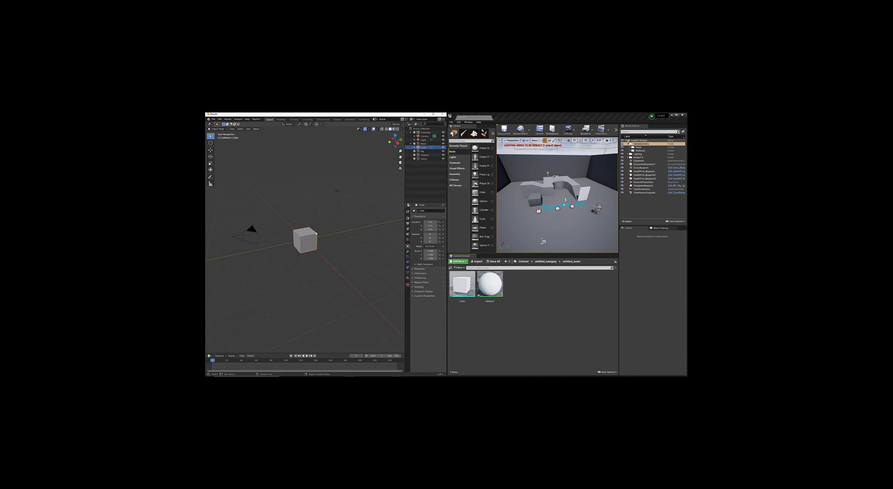
{"action": "double_click", "coordinate": [424, 147]}
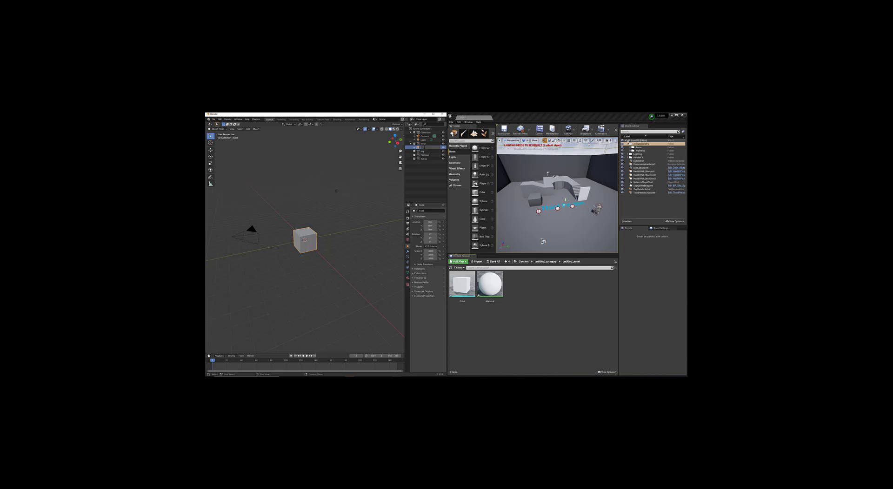
{"action": "type", "text": "Filer"}
{"action": "key", "text": "Return"}
{"action": "left_click", "coordinate": [256, 119]}
{"action": "left_click", "coordinate": [286, 128]}
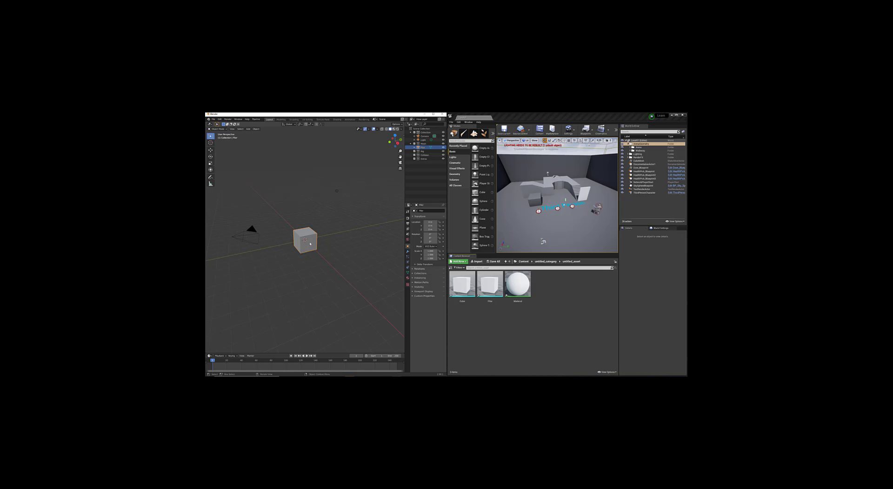
Step: Delete the old Cube asset from the Unreal content browser
{"action": "left_click", "coordinate": [464, 283]}
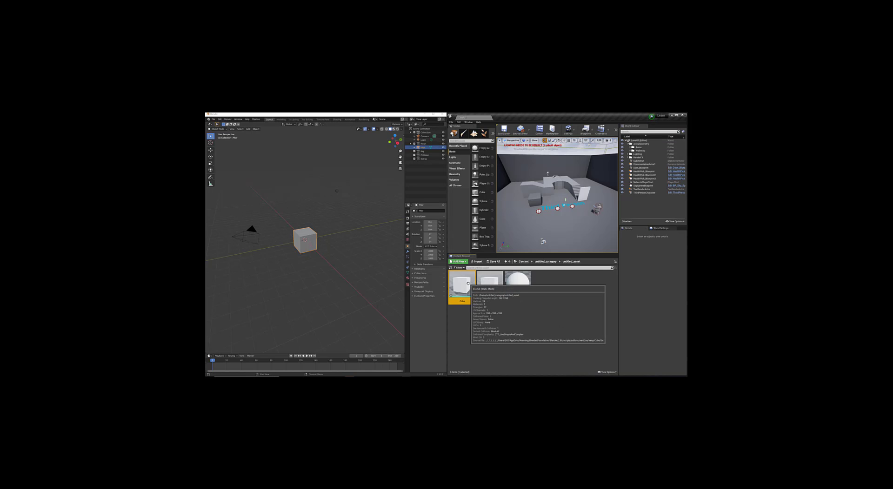
{"action": "key", "text": "Delete"}
{"action": "left_click", "coordinate": [414, 308]}
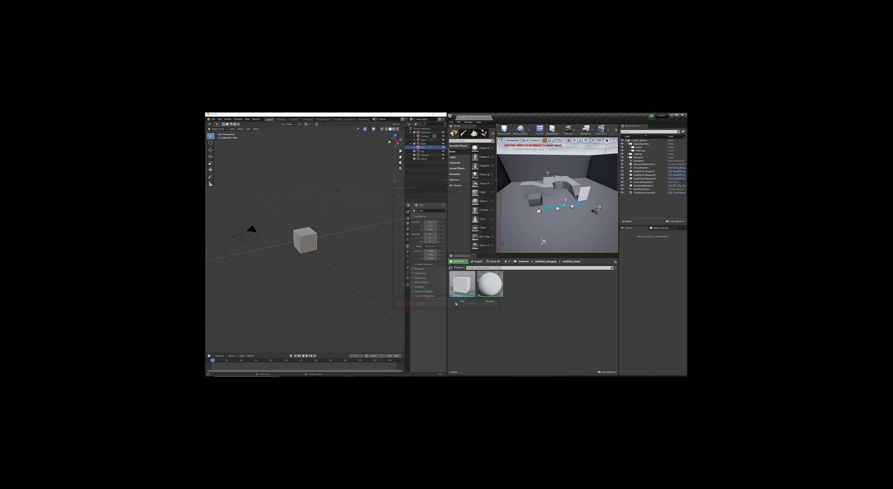
Step: Place the Flor mesh in the level and delete the old Floor actor
{"action": "left_click_drag", "start_coordinate": [566, 216], "coordinate": [523, 208]}
{"action": "key", "text": "f"}
{"action": "scroll", "coordinate": [545, 223], "scroll_direction": "down", "scroll_amount": 5}
{"action": "left_click", "coordinate": [523, 208]}
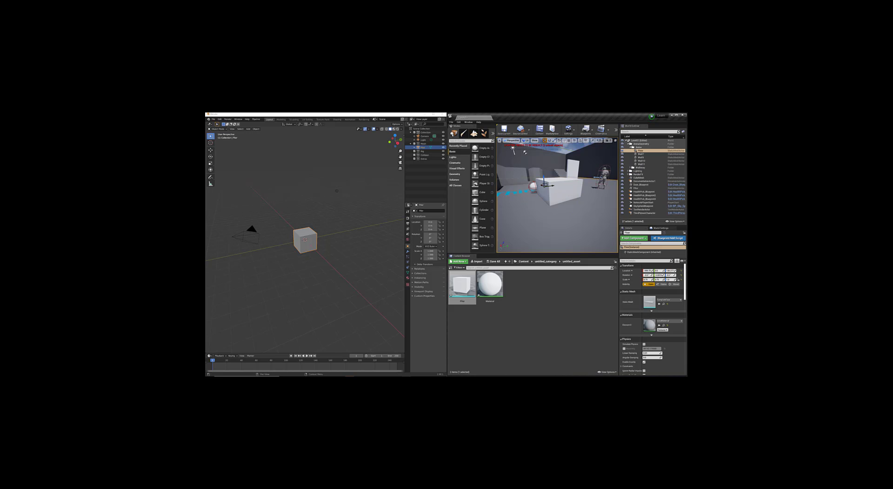
{"action": "key", "text": "Delete"}
Step: Reposition the Flor cube along X and Y beside the character, raising it slightly
{"action": "left_click", "coordinate": [549, 186]}
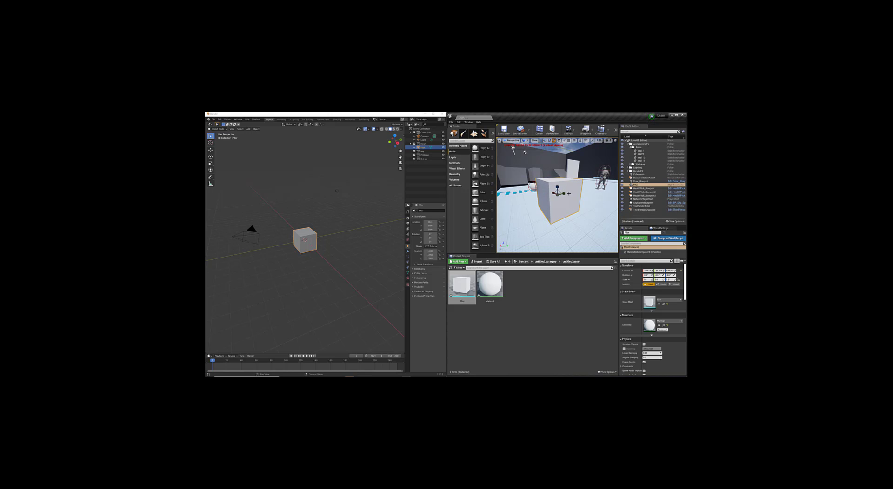
{"action": "key", "text": "ctrl+z"}
{"action": "left_click_drag", "start_coordinate": [594, 187], "coordinate": [599, 186]}
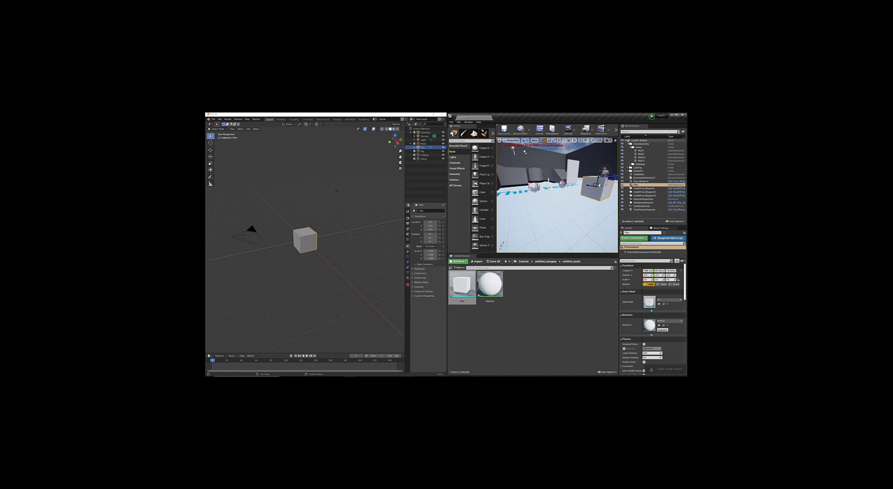
{"action": "mouse_move", "coordinate": [599, 186]}
{"action": "right_mouse_down"}
{"action": "mouse_move", "coordinate": [616, 191]}
{"action": "mouse_move", "coordinate": [582, 189]}
{"action": "right_mouse_up"}
{"action": "mouse_move", "coordinate": [561, 189]}
{"action": "left_mouse_down"}
{"action": "mouse_move", "coordinate": [579, 195]}
{"action": "mouse_move", "coordinate": [571, 205]}
{"action": "mouse_move", "coordinate": [549, 185]}
{"action": "left_mouse_up"}
{"action": "key", "text": "f"}
{"action": "scroll", "coordinate": [571, 204], "scroll_direction": "down", "scroll_amount": 5}
{"action": "scroll", "coordinate": [571, 204], "scroll_direction": "up", "scroll_amount": 3}
{"action": "left_click", "coordinate": [304, 233]}
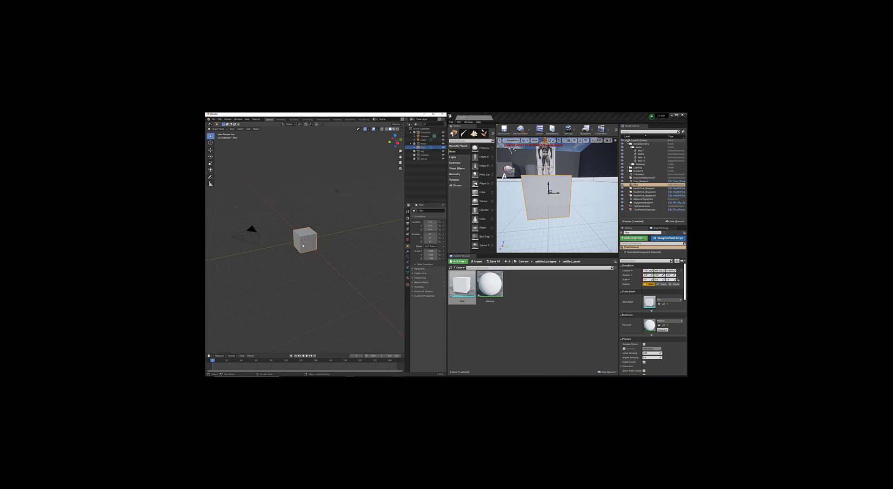
Step: Isolate the view and make the hidden cube visible again
{"action": "key", "text": "KP_Divide"}
{"action": "key", "text": "KP_Divide"}
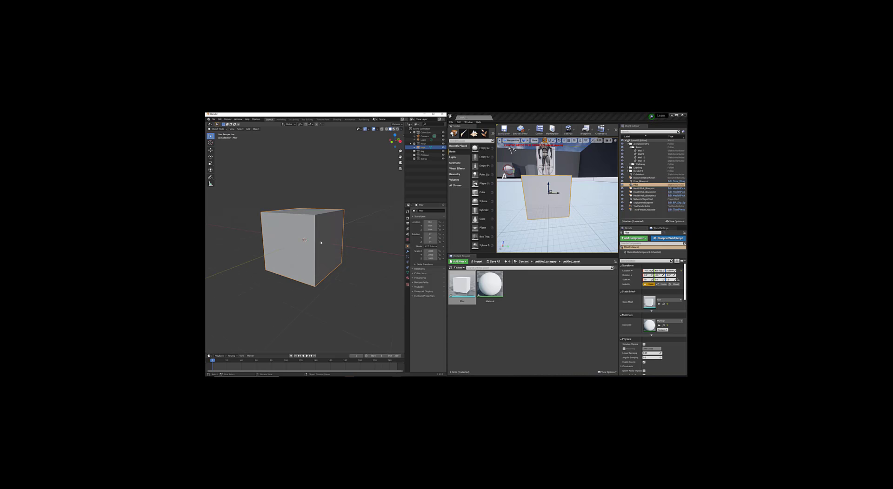
{"action": "key", "text": "3"}
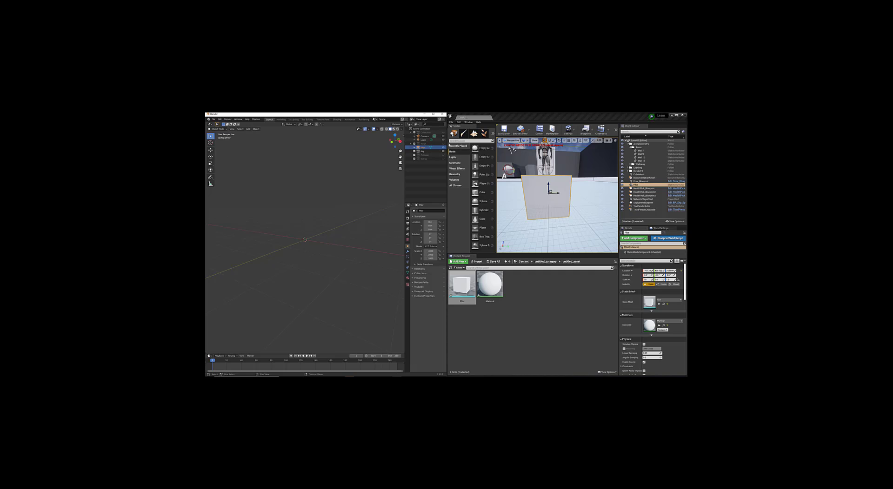
{"action": "left_click", "coordinate": [443, 143]}
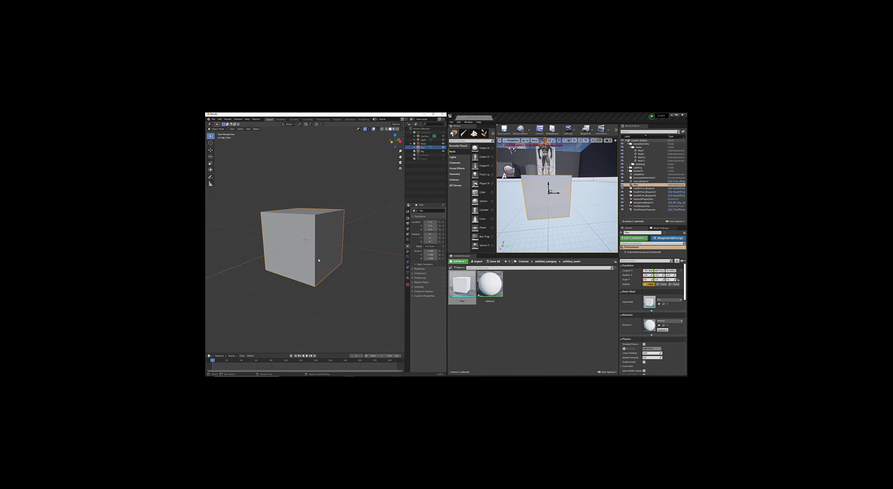
Step: Switch the cube into Edit Mode from the mode pie menu
{"action": "right_click", "coordinate": [326, 228]}
{"action": "key", "text": "ctrl+Tab"}
{"action": "key", "text": "ctrl+Tab"}
{"action": "left_click", "coordinate": [389, 203]}
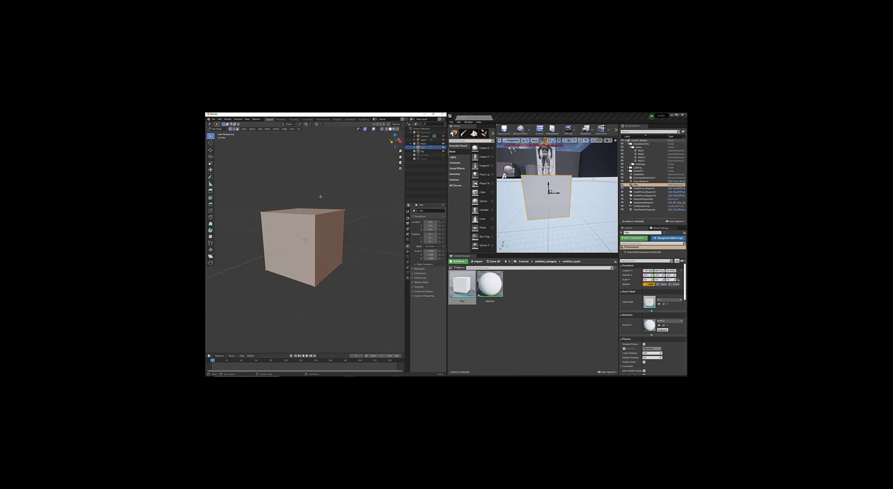
{"action": "left_click", "coordinate": [219, 119]}
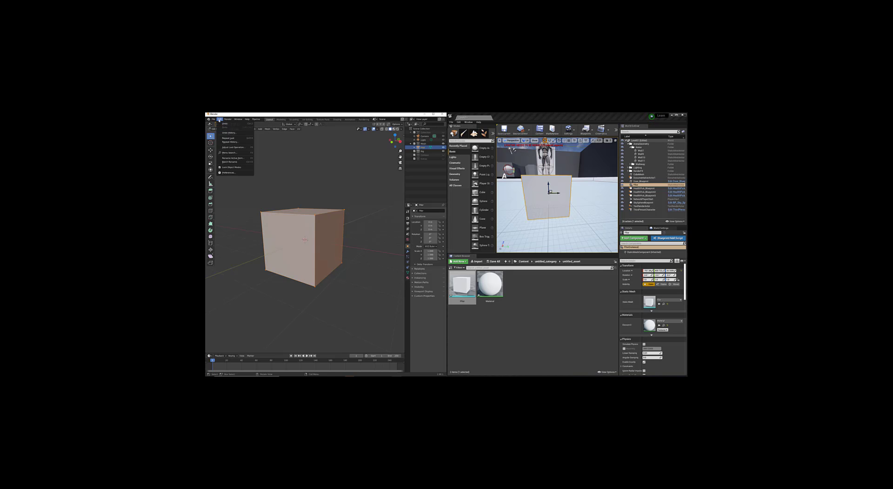
{"action": "left_click", "coordinate": [226, 173]}
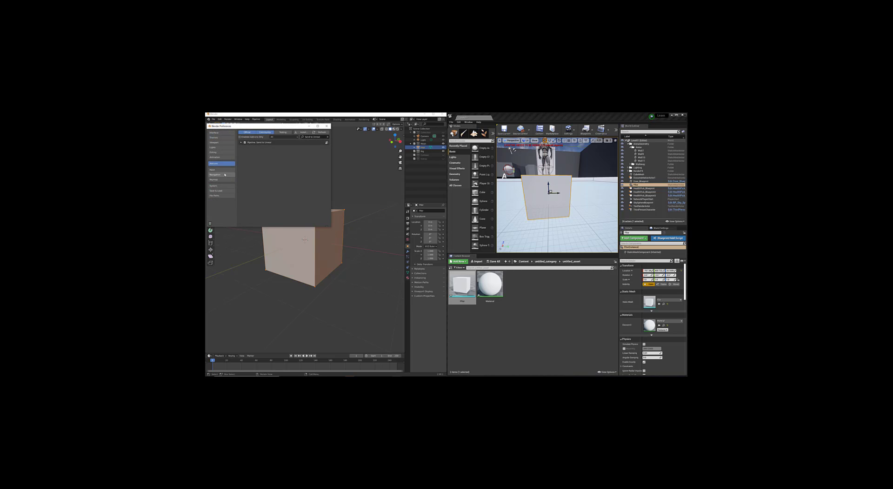
{"action": "left_click", "coordinate": [219, 170]}
{"action": "left_click", "coordinate": [217, 175]}
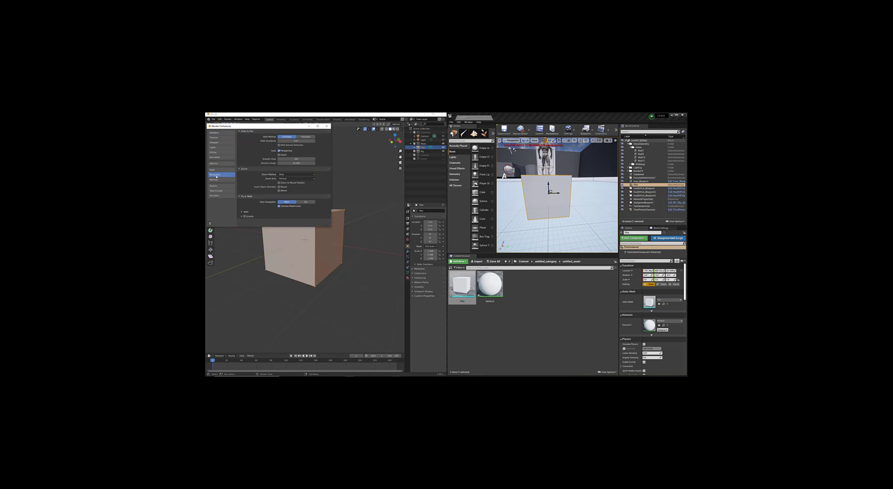
{"action": "left_click", "coordinate": [216, 180]}
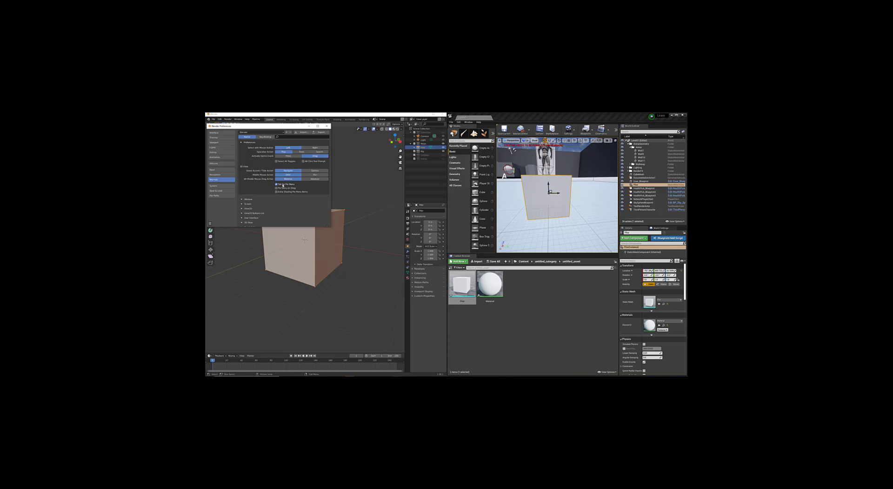
Step: Close the Preferences window, keeping the cube in Edit Mode
{"action": "left_click", "coordinate": [326, 126]}
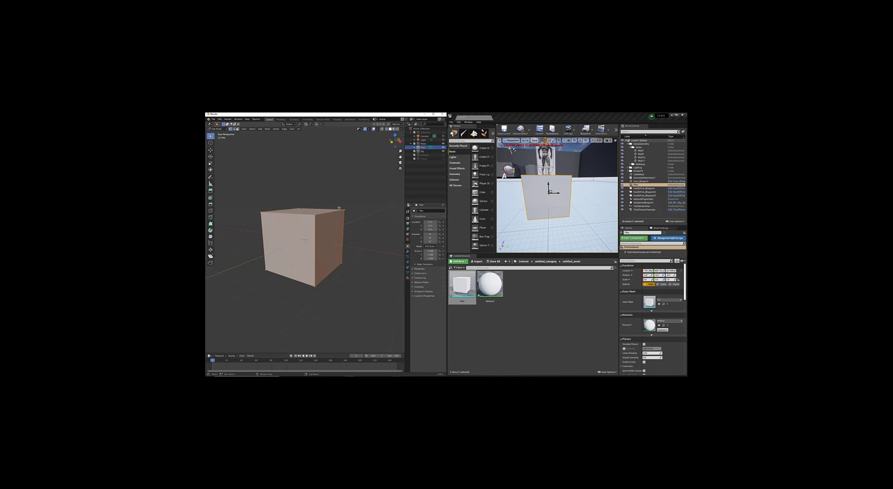
{"action": "key", "text": "Tab"}
{"action": "key", "text": "Tab"}
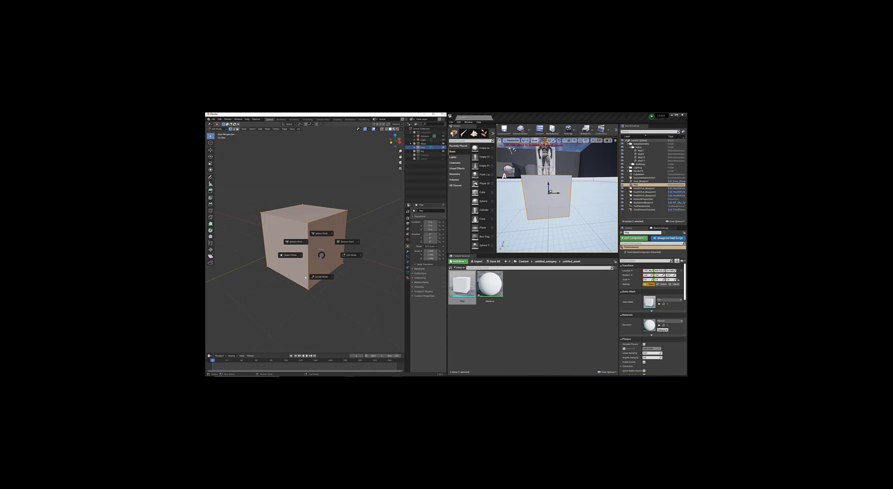
{"action": "key", "text": "Escape"}
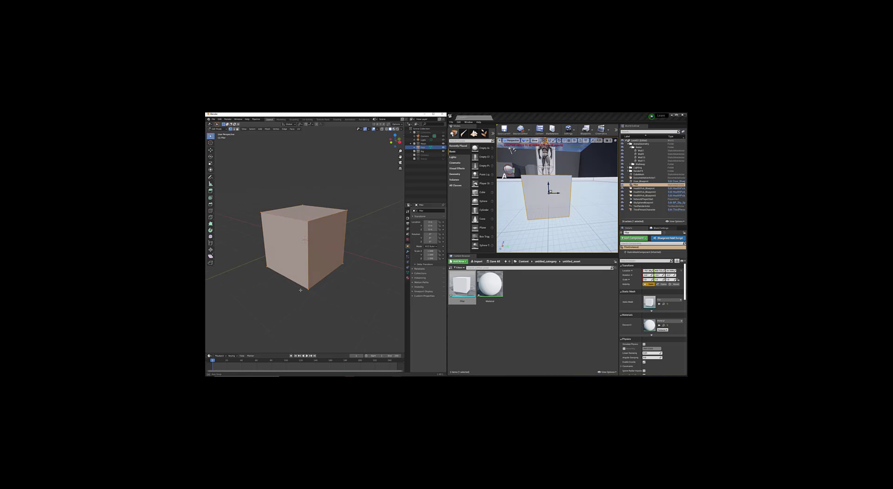
Step: Move the cube's bottom face up along Z until the cube becomes a thin slab
{"action": "mouse_move", "coordinate": [303, 300]}
{"action": "middle_mouse_down"}
{"action": "mouse_move", "coordinate": [303, 278]}
{"action": "mouse_move", "coordinate": [312, 287]}
{"action": "middle_mouse_up"}
{"action": "key", "text": "g"}
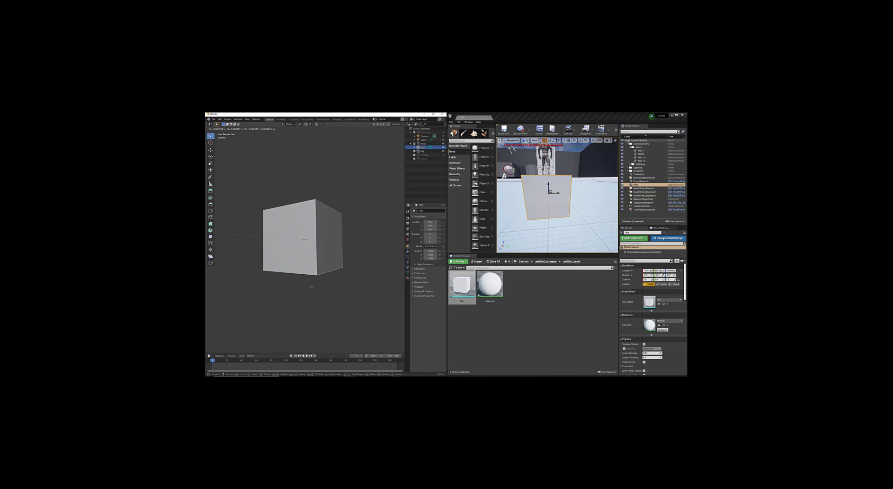
{"action": "key", "text": "z"}
{"action": "left_click", "coordinate": [319, 235]}
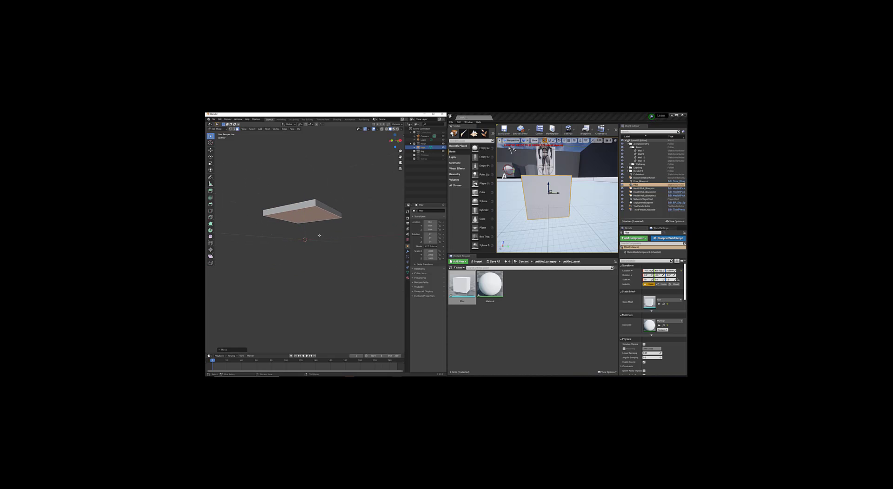
{"action": "key", "text": "ctrl+s"}
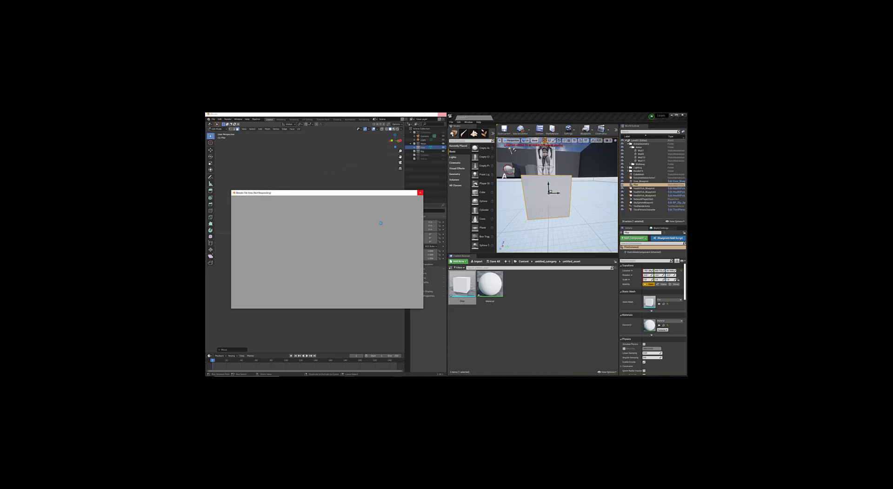
{"action": "left_click", "coordinate": [407, 201]}
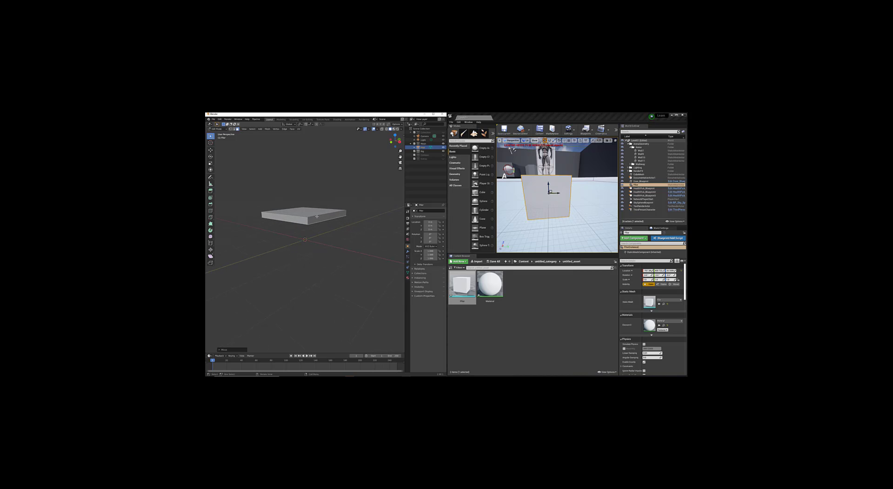
Step: In Object Mode, set the slab's origin to geometry and lower it onto the grid
{"action": "key", "text": "Tab"}
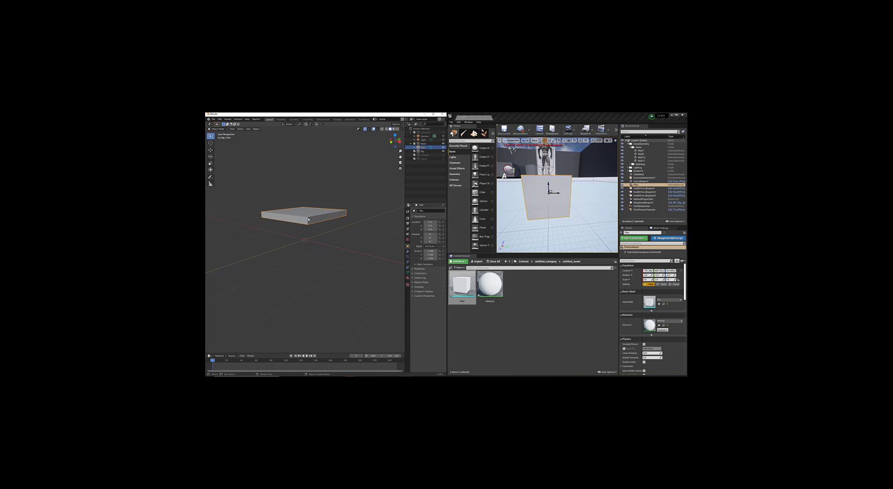
{"action": "left_click", "coordinate": [211, 149]}
{"action": "right_click", "coordinate": [358, 200]}
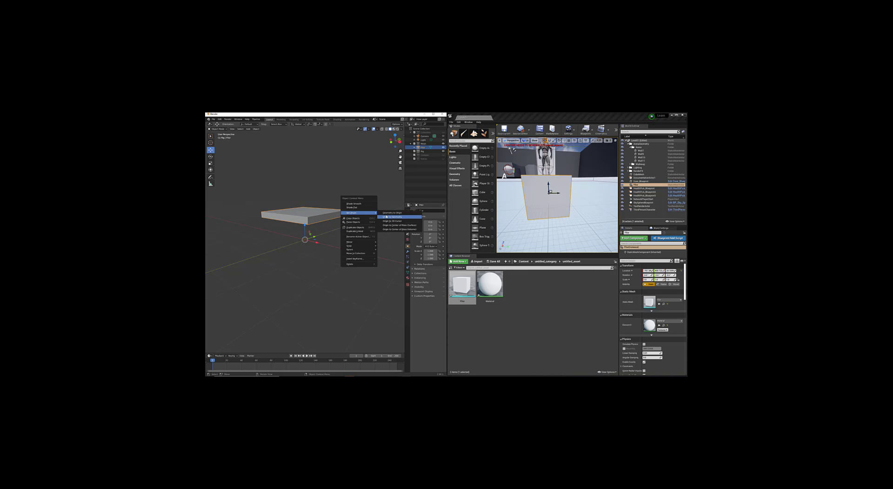
{"action": "left_click", "coordinate": [386, 218]}
{"action": "left_click_drag", "start_coordinate": [302, 201], "coordinate": [307, 222]}
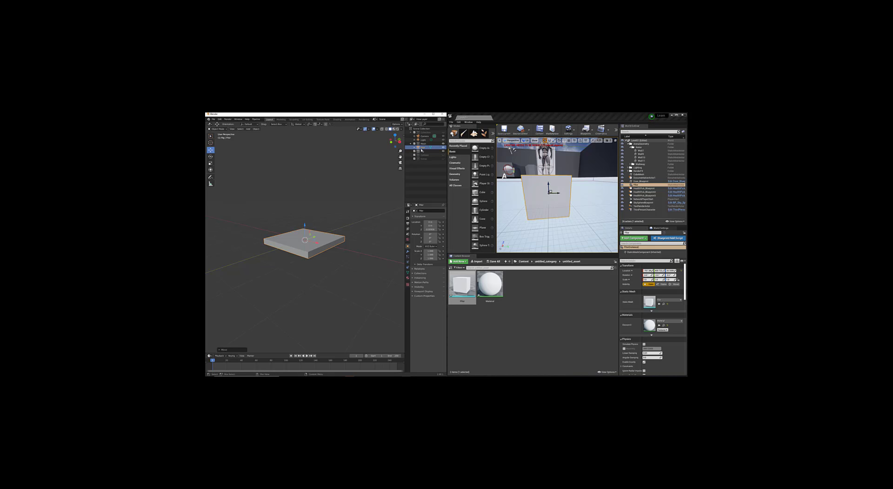
{"action": "right_click", "coordinate": [423, 148]}
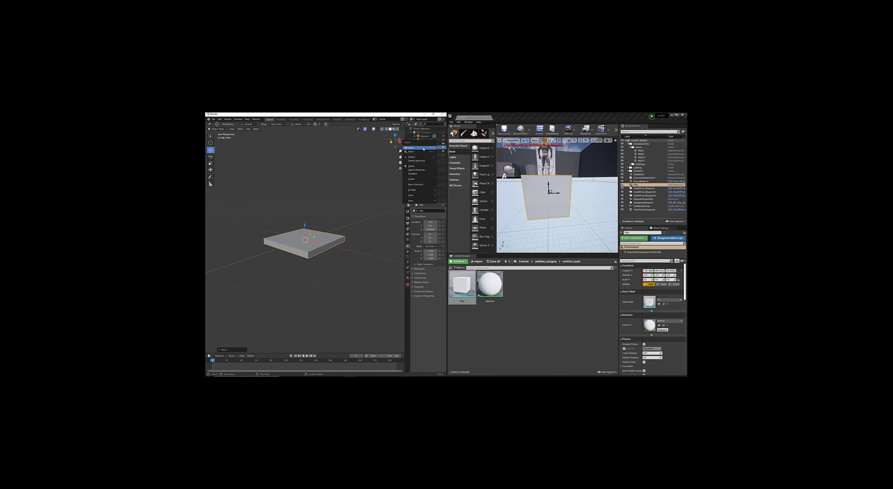
Step: Copy the floor object, send it via Pipeline > Export > Send to Unreal, and inspect the slab
{"action": "left_click", "coordinate": [423, 149]}
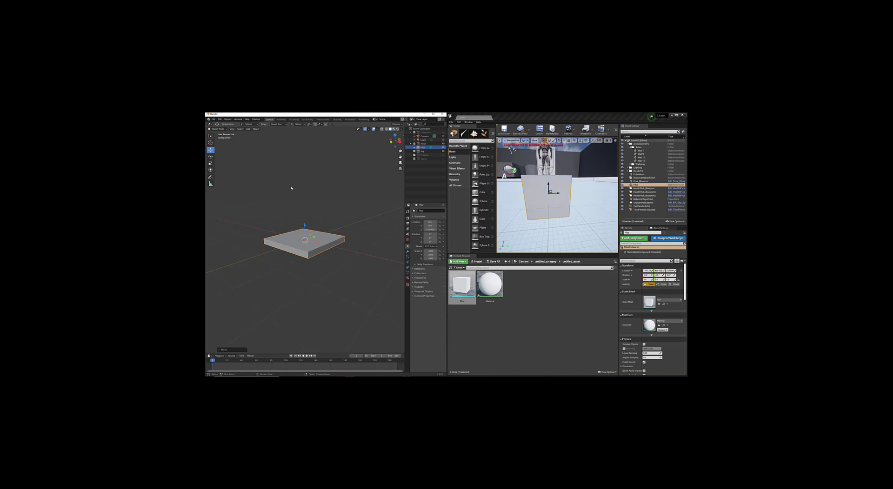
{"action": "left_click", "coordinate": [256, 119]}
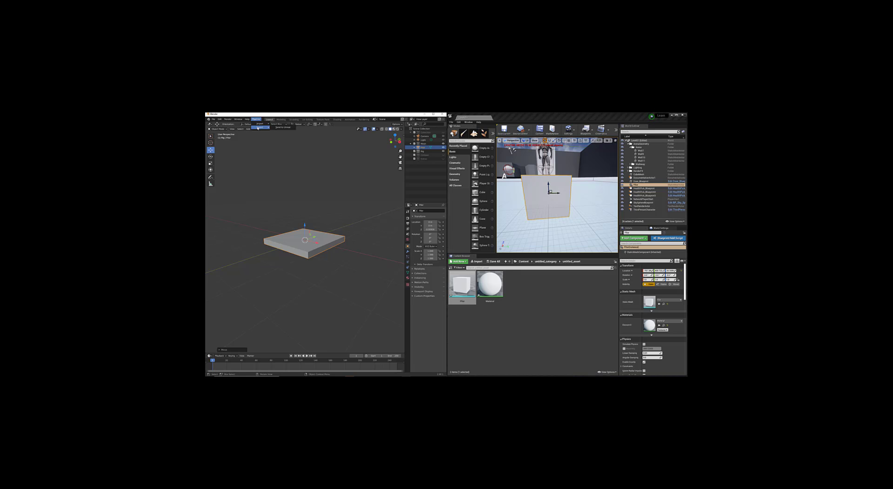
{"action": "left_click", "coordinate": [278, 127]}
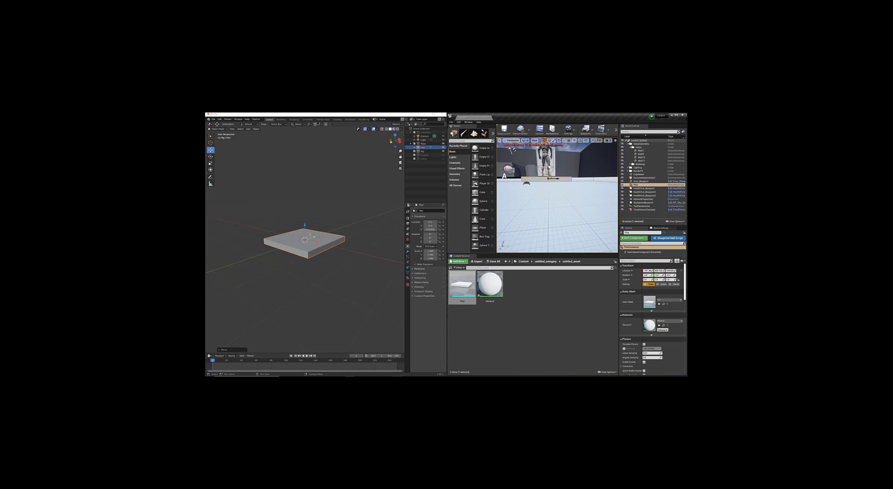
{"action": "left_click_drag", "start_coordinate": [536, 182], "coordinate": [554, 191], "text": "alt"}
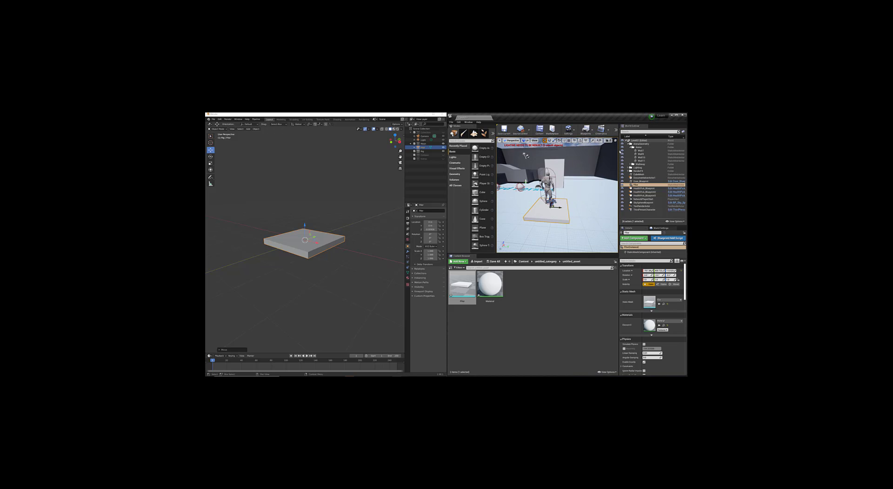
Step: Widen the Unreal viewport, start Play in Editor, and make the character jump on the tile
{"action": "left_click_drag", "start_coordinate": [619, 150], "coordinate": [667, 151]}
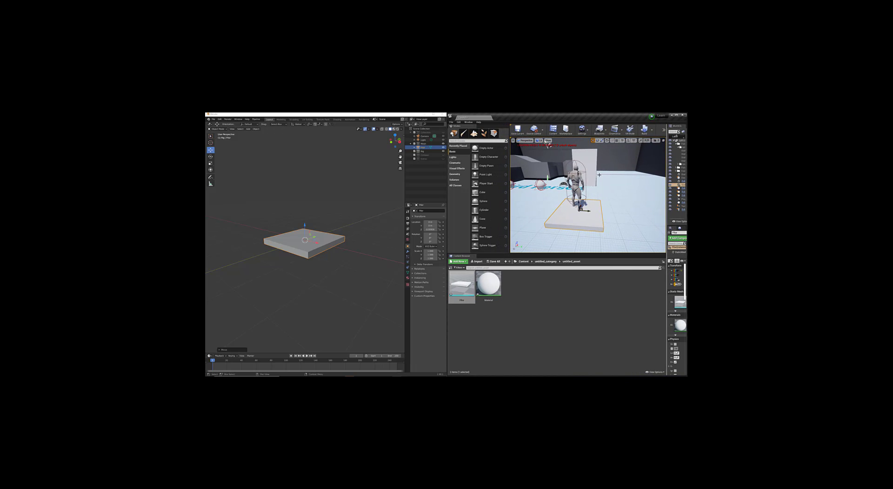
{"action": "key", "text": "alt+p"}
{"action": "left_click", "coordinate": [588, 196]}
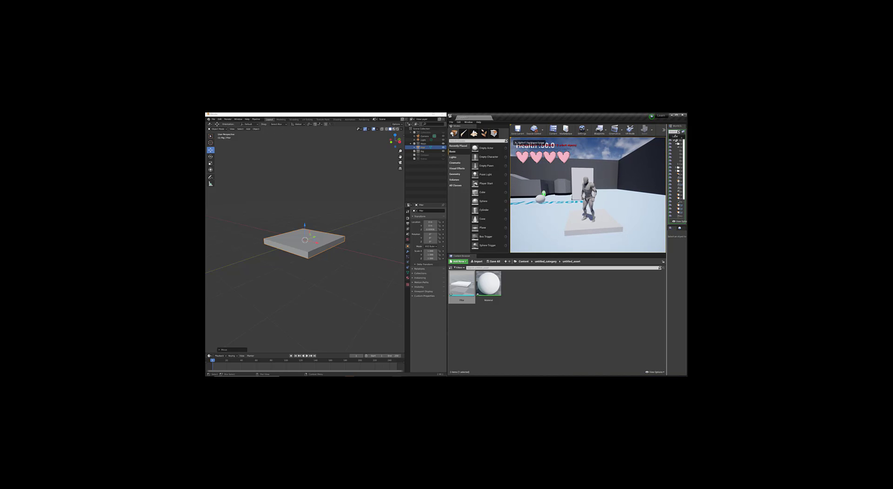
{"action": "key", "text": "space"}
{"action": "key", "text": "space"}
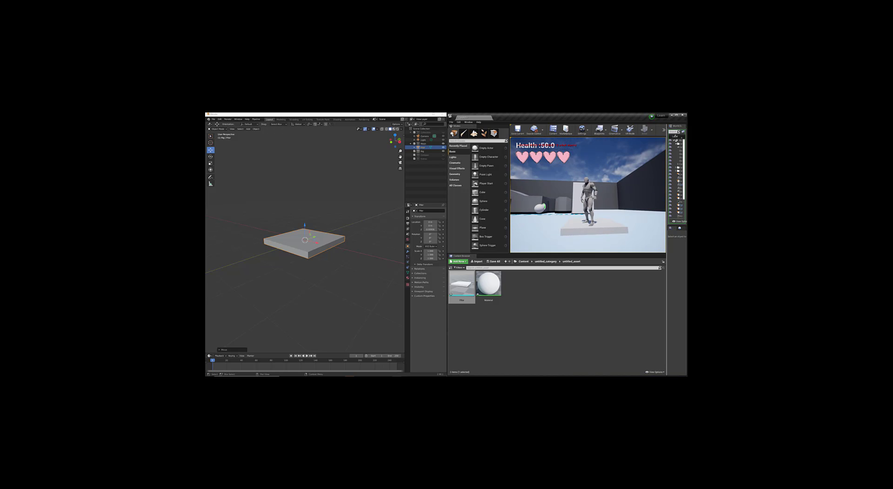